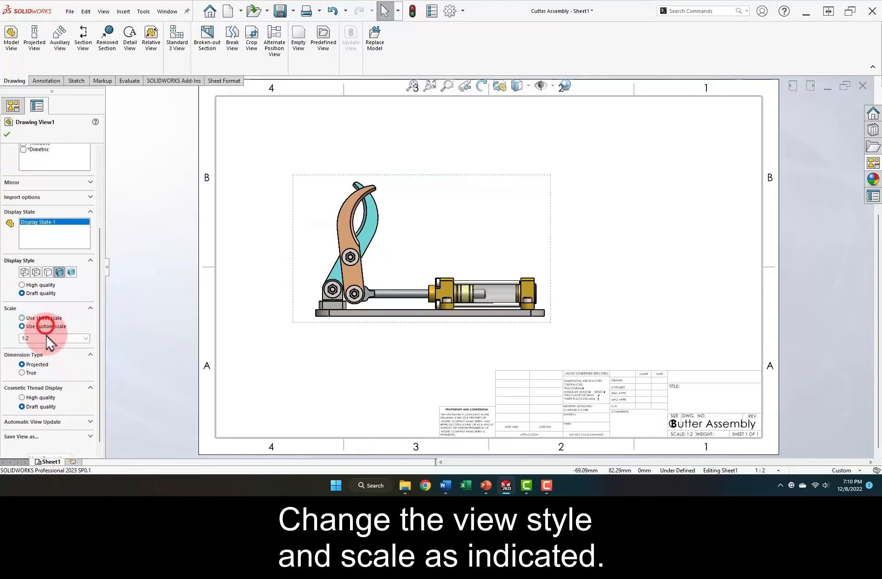
- Set the custom scale of the assembly's front drawing view to 2:3
{"action": "left_click", "coordinate": [47, 339]}
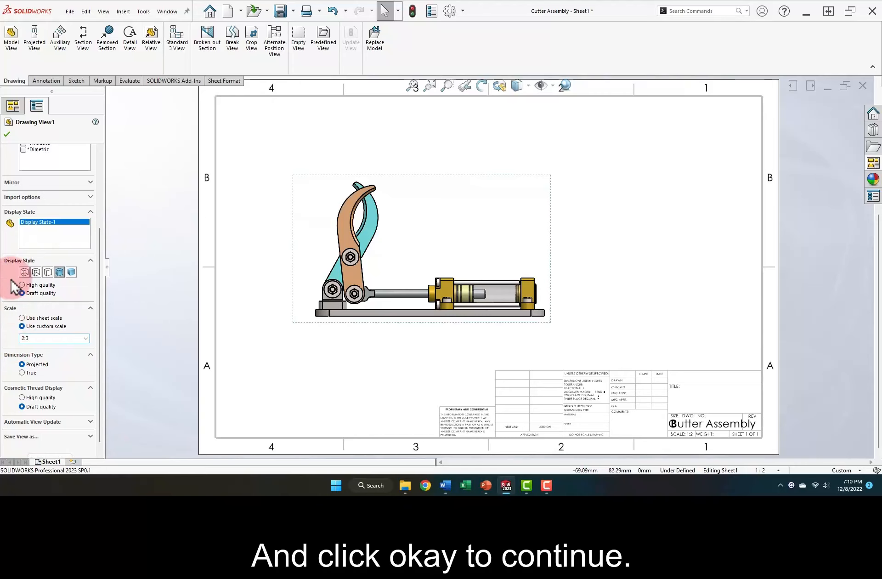
{"action": "left_click", "coordinate": [7, 135]}
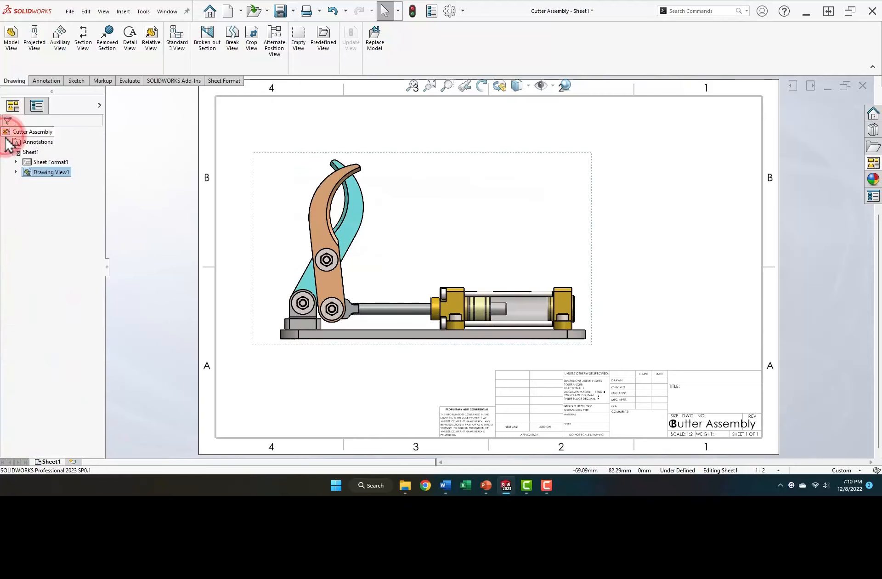
- Edit the sheet format to set the Cutter Assembly title block note to font size 14, and return to the sheet
{"action": "right_click", "coordinate": [657, 185]}
{"action": "left_click", "coordinate": [709, 248]}
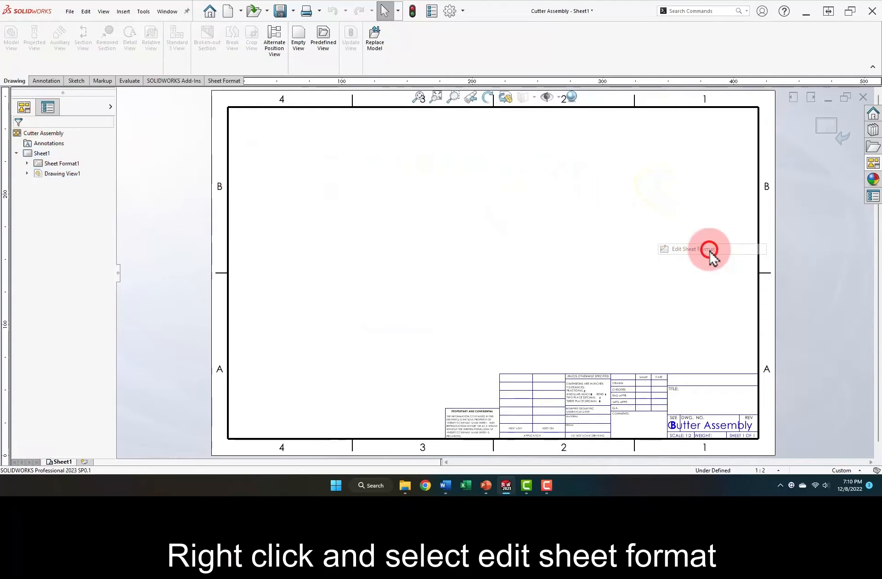
{"action": "double_click", "coordinate": [711, 426]}
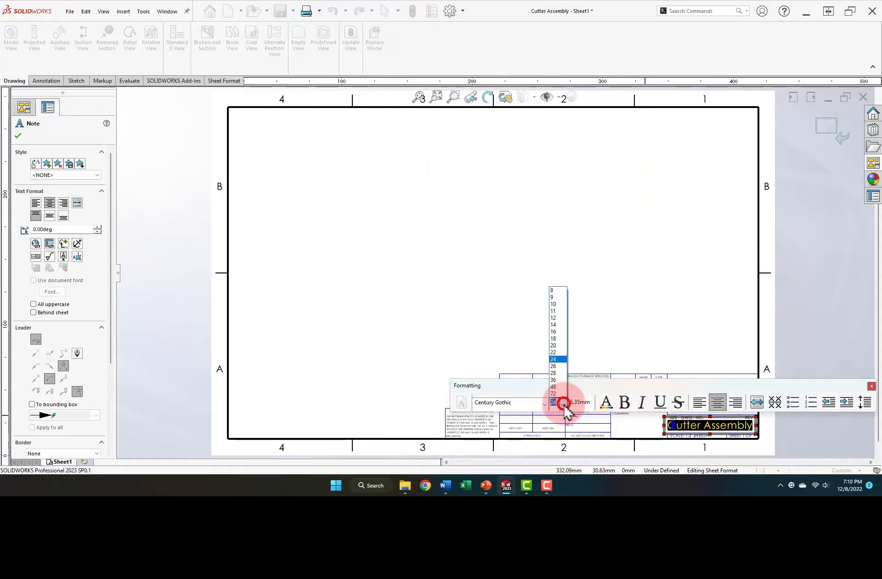
{"action": "left_click", "coordinate": [553, 325]}
{"action": "left_click", "coordinate": [712, 320]}
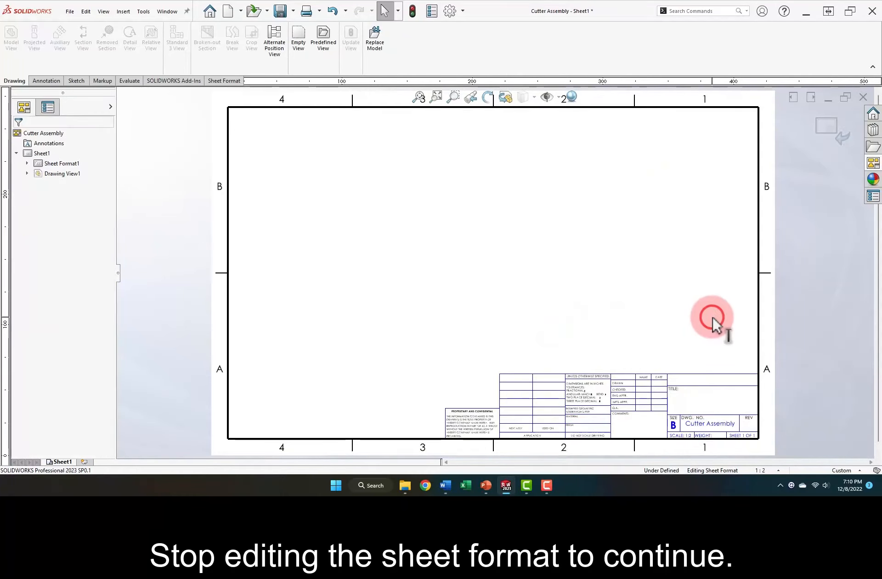
{"action": "left_click", "coordinate": [822, 133]}
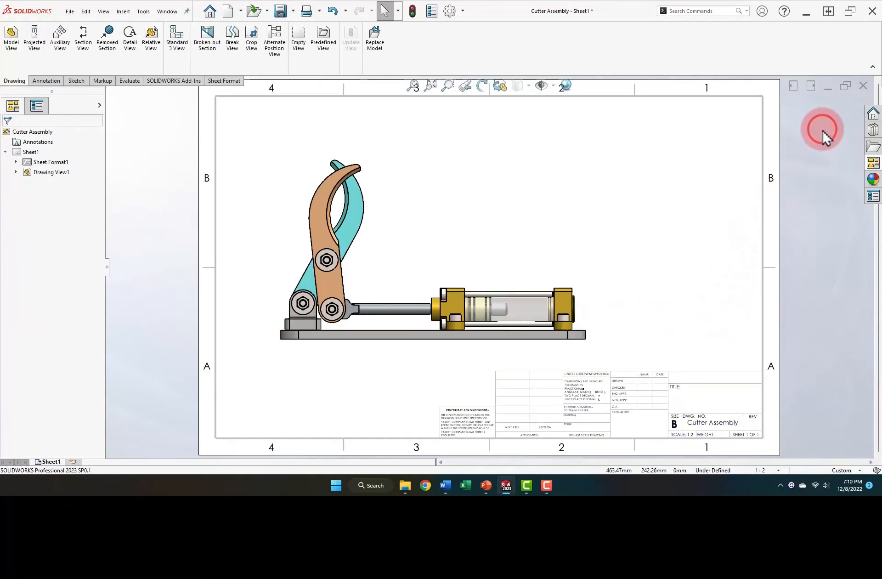
- Add an alternate position view to the front view using a new configuration named Open_Config with the claws moved wide open
{"action": "left_click", "coordinate": [659, 170]}
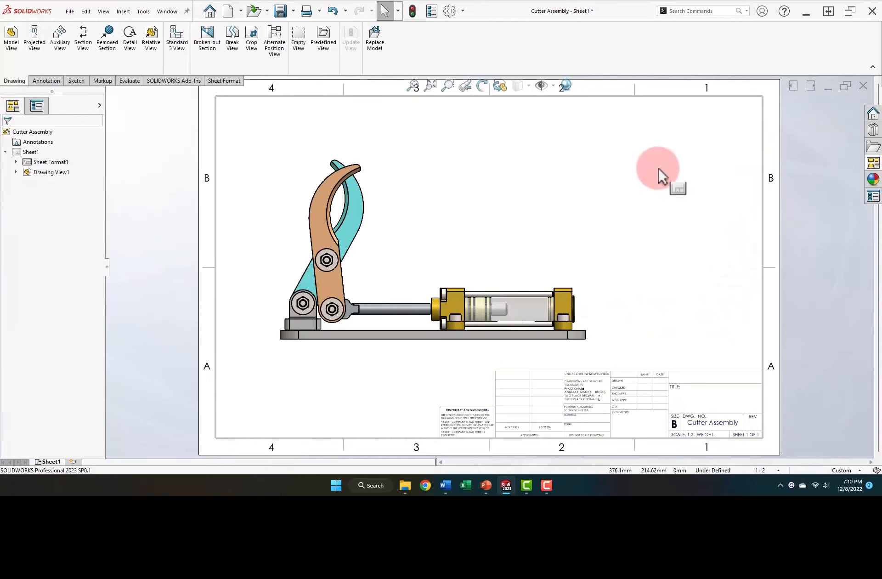
{"action": "left_click", "coordinate": [401, 197]}
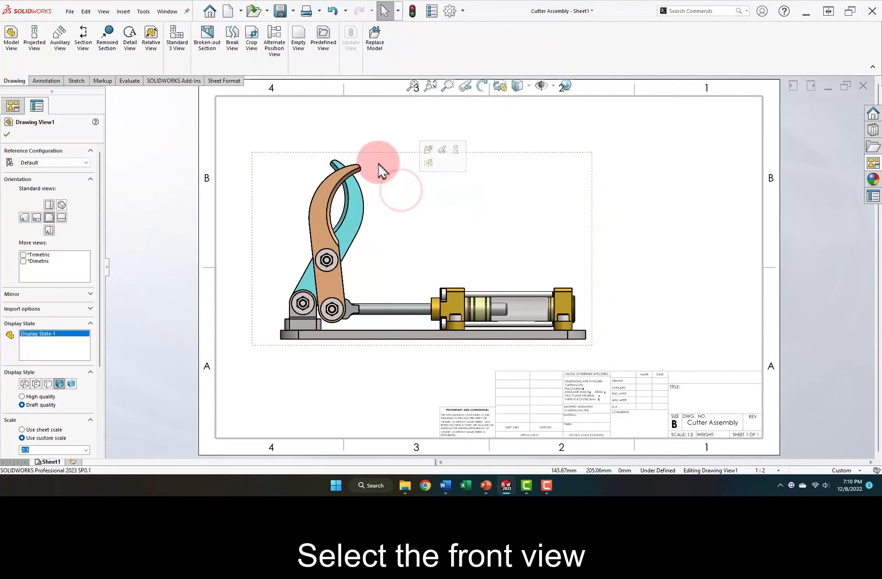
{"action": "left_click", "coordinate": [275, 42]}
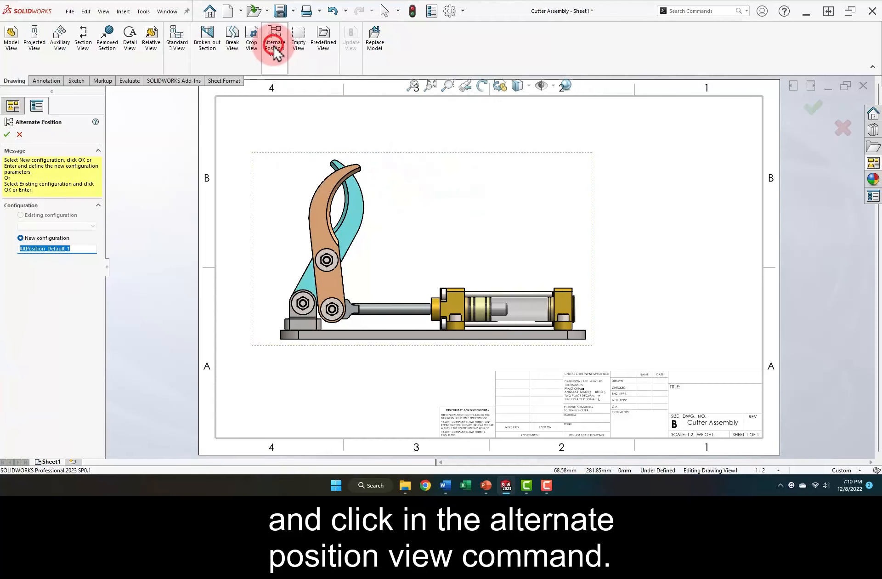
{"action": "left_click_drag", "start_coordinate": [89, 249], "coordinate": [13, 259]}
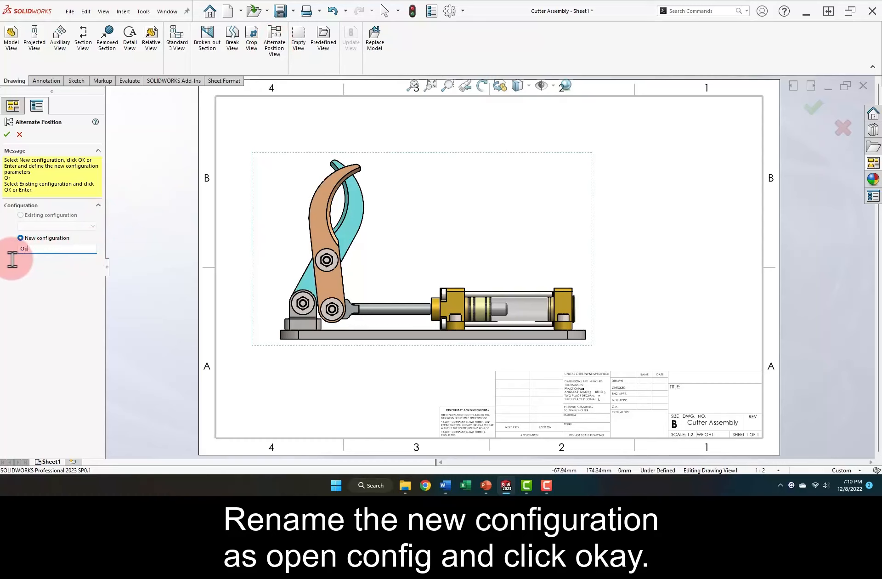
{"action": "type", "text": "Open_Config"}
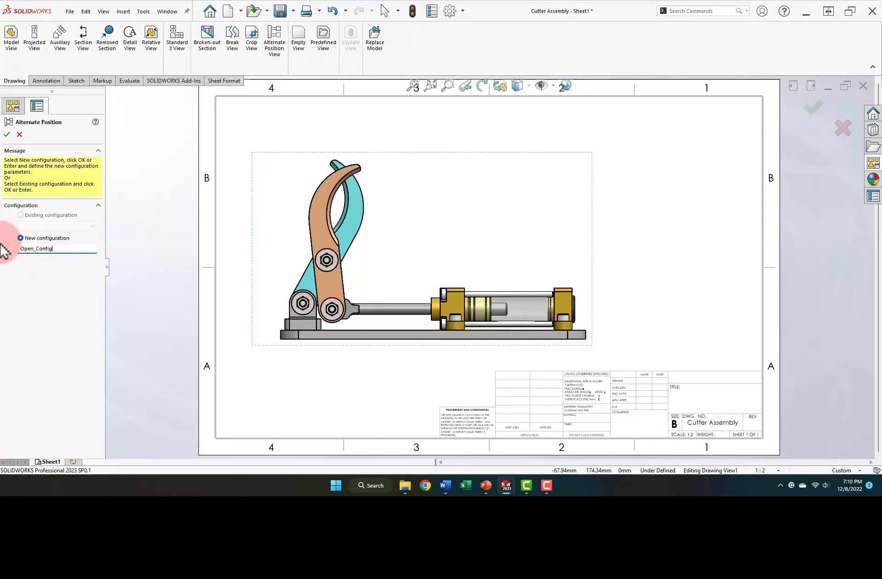
{"action": "left_click", "coordinate": [6, 135]}
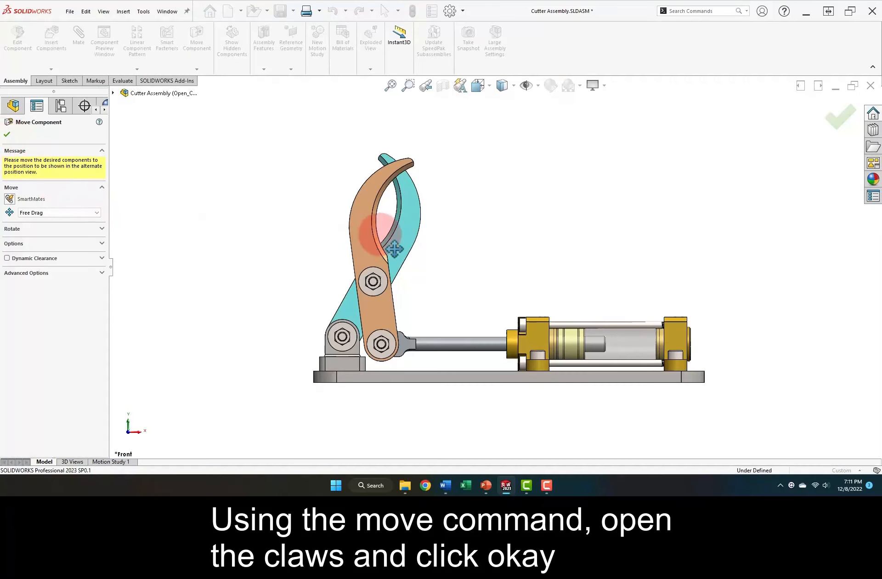
{"action": "left_click_drag", "start_coordinate": [414, 248], "coordinate": [475, 312]}
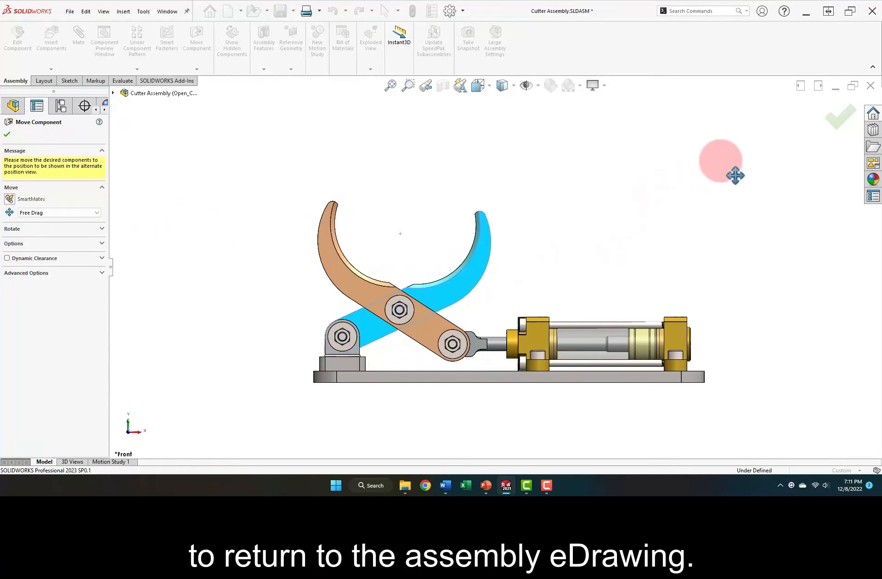
{"action": "left_click", "coordinate": [820, 108]}
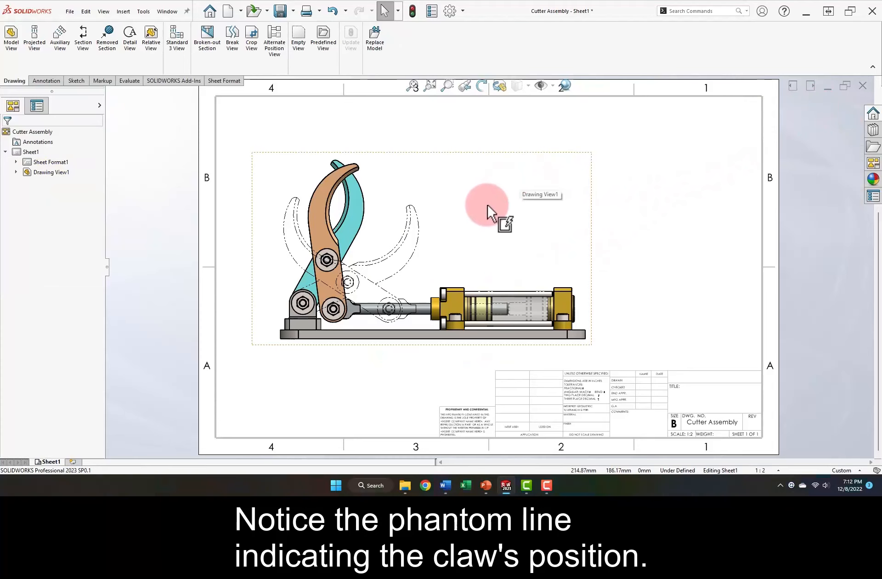
- Switch to the Cutter Assembly model, activate its Default configuration and move the claws closed
{"action": "left_click", "coordinate": [169, 12]}
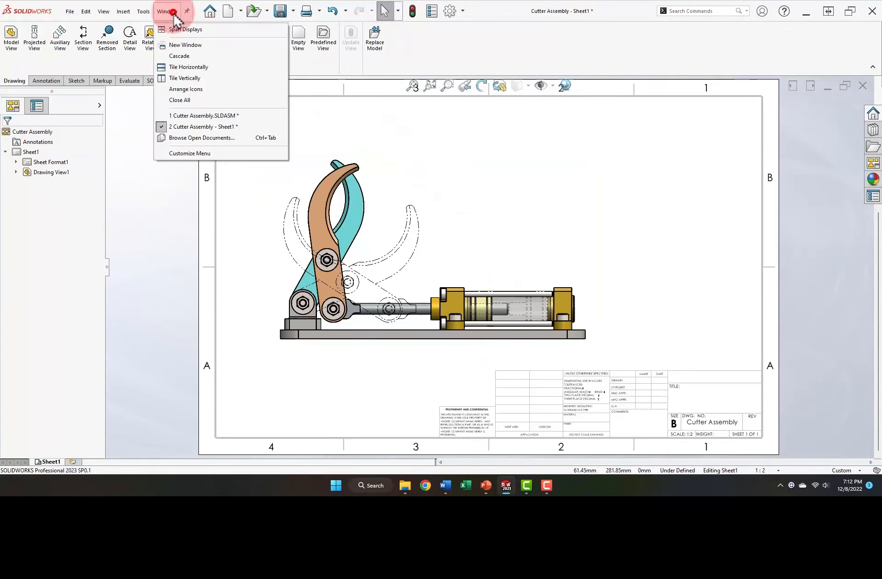
{"action": "left_click", "coordinate": [175, 116]}
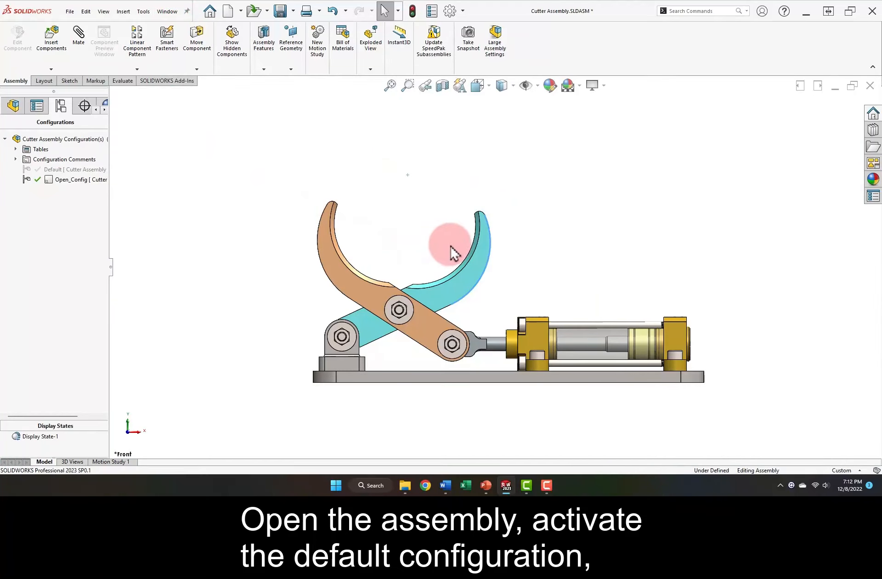
{"action": "double_click", "coordinate": [58, 170]}
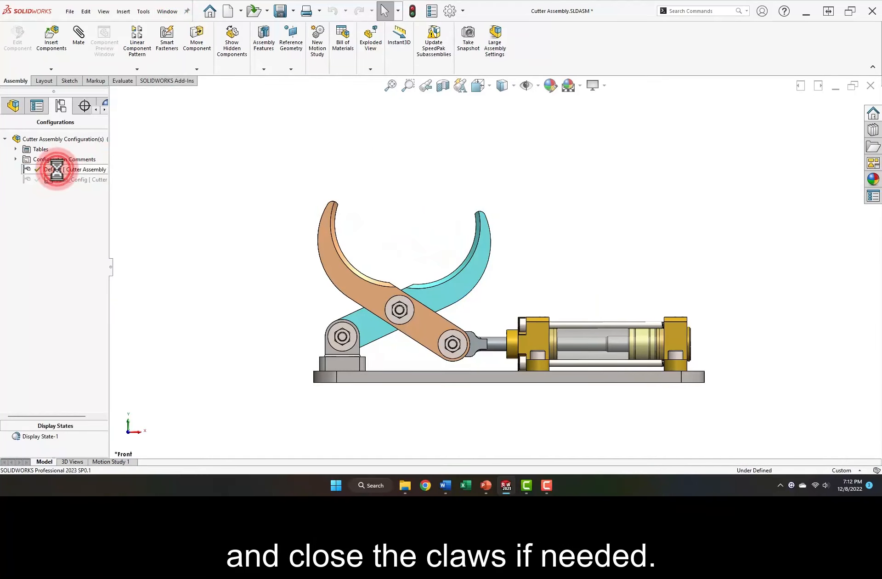
{"action": "left_click_drag", "start_coordinate": [478, 213], "coordinate": [314, 158]}
- Add a 104 mm distance mate between the piston's end face and the base plate's end face near the cylinder
{"action": "middle_click_drag", "start_coordinate": [655, 288], "coordinate": [608, 335]}
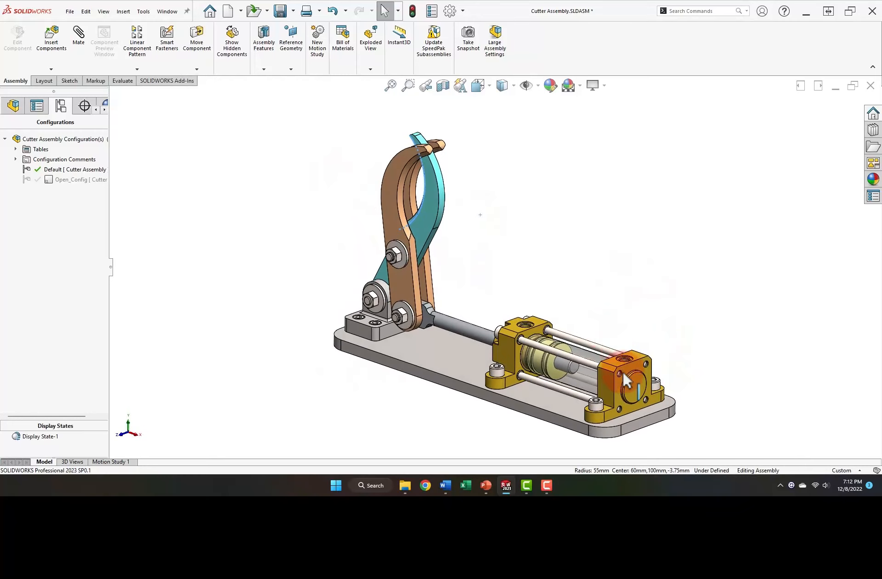
{"action": "left_click", "coordinate": [554, 370]}
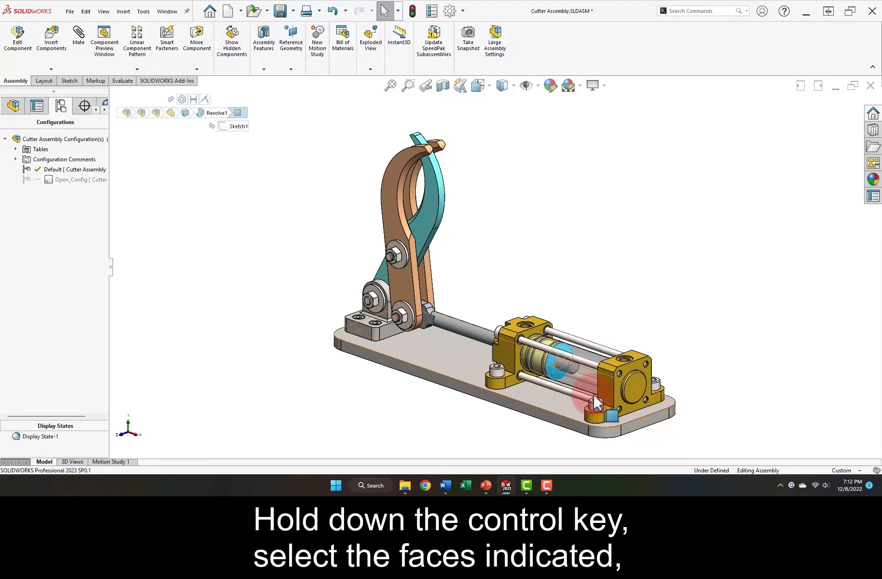
{"action": "left_click", "coordinate": [636, 423], "text": "ctrl"}
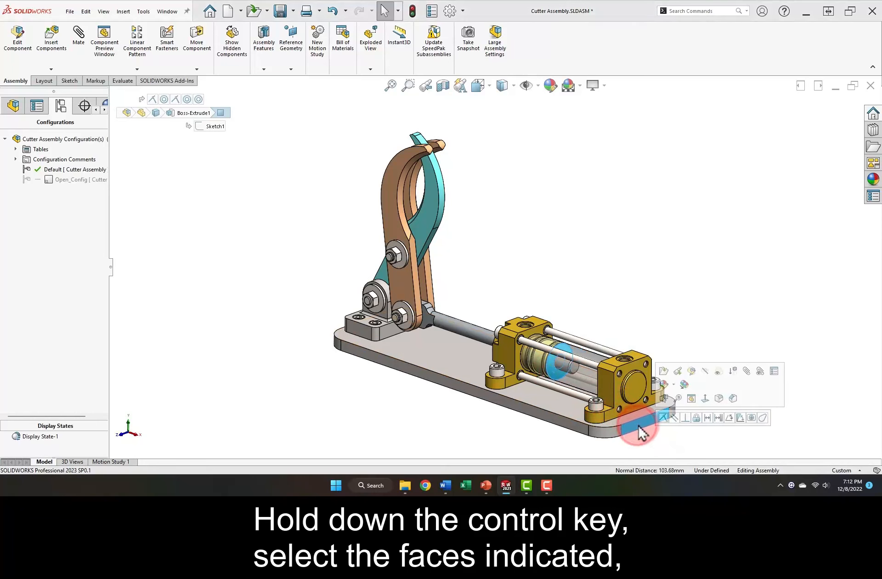
{"action": "left_click", "coordinate": [707, 418]}
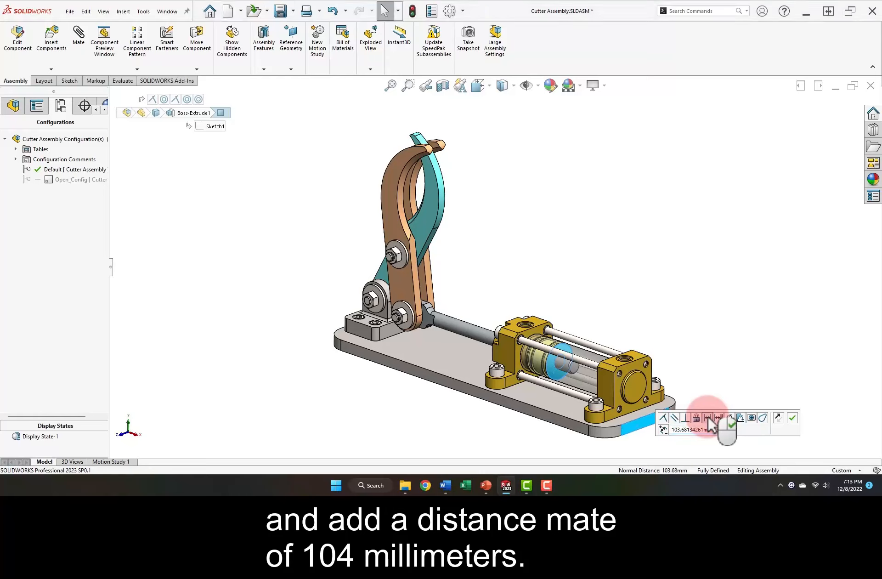
{"action": "left_click_drag", "start_coordinate": [712, 428], "coordinate": [669, 432]}
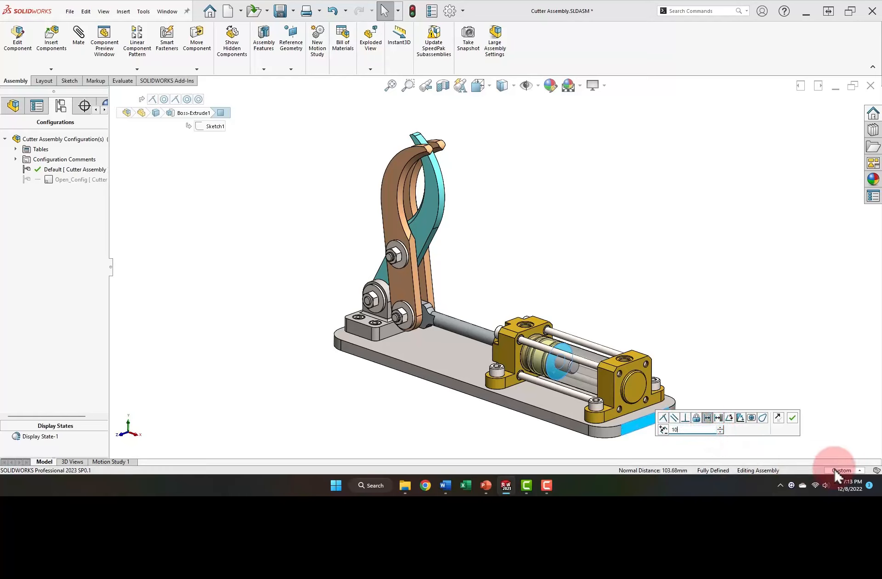
{"action": "key", "text": "Return"}
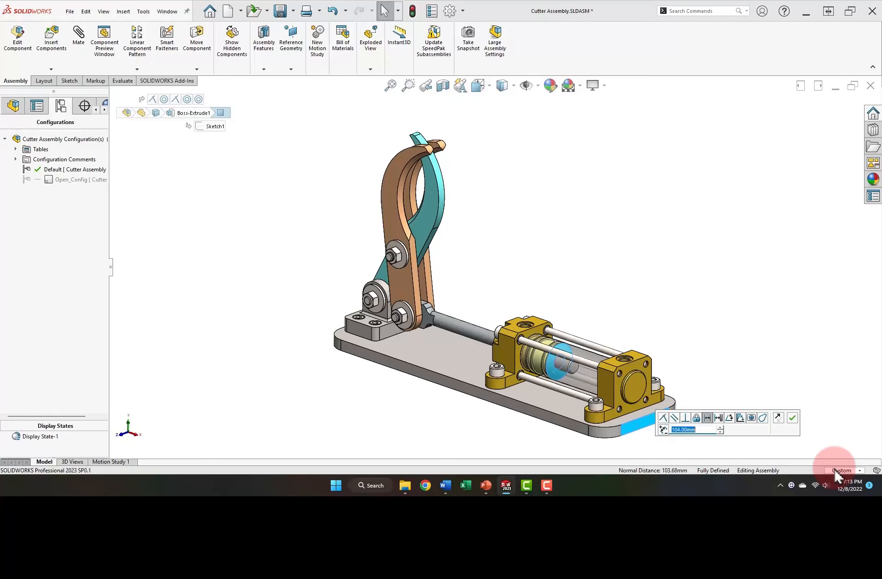
{"action": "left_click", "coordinate": [792, 417]}
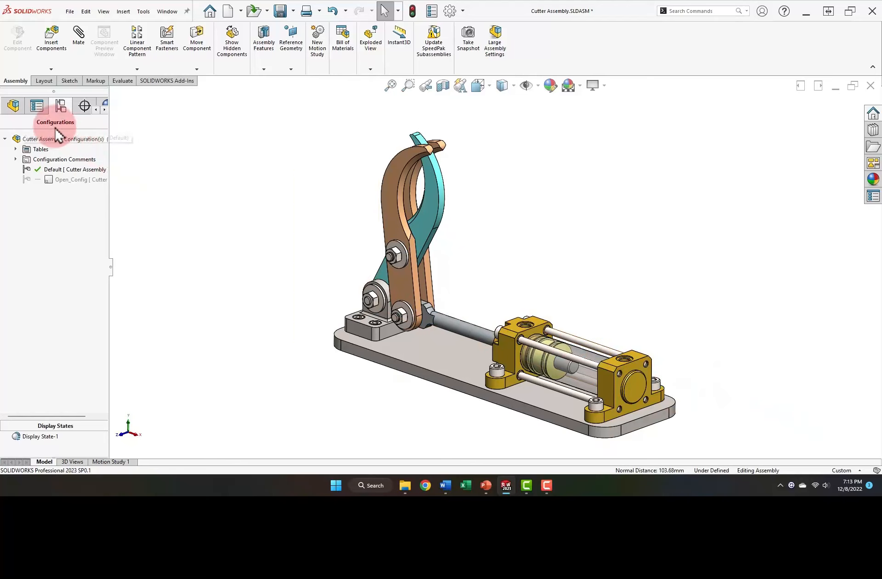
- Configure the new piston-to-base distance mate, the last in the assembly's mates, as suppressed in Open_Config
{"action": "left_click", "coordinate": [13, 105]}
{"action": "left_click", "coordinate": [6, 203]}
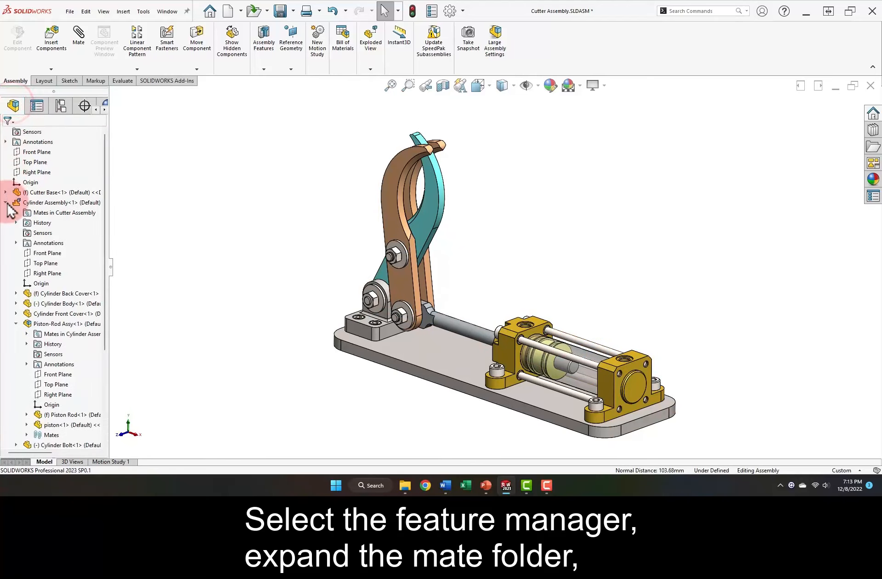
{"action": "left_click", "coordinate": [4, 283]}
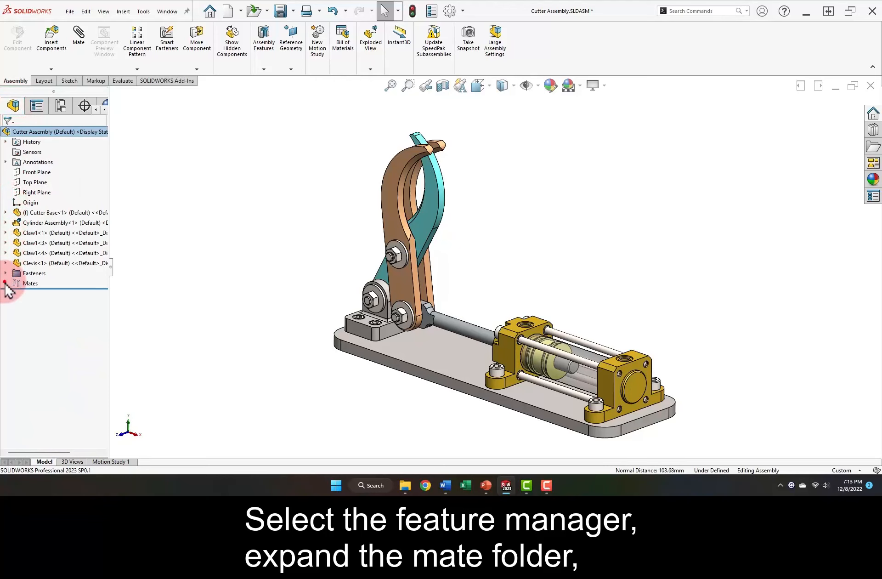
{"action": "scroll", "coordinate": [101, 379], "scroll_direction": "down", "scroll_amount": 5}
{"action": "left_click", "coordinate": [92, 395]}
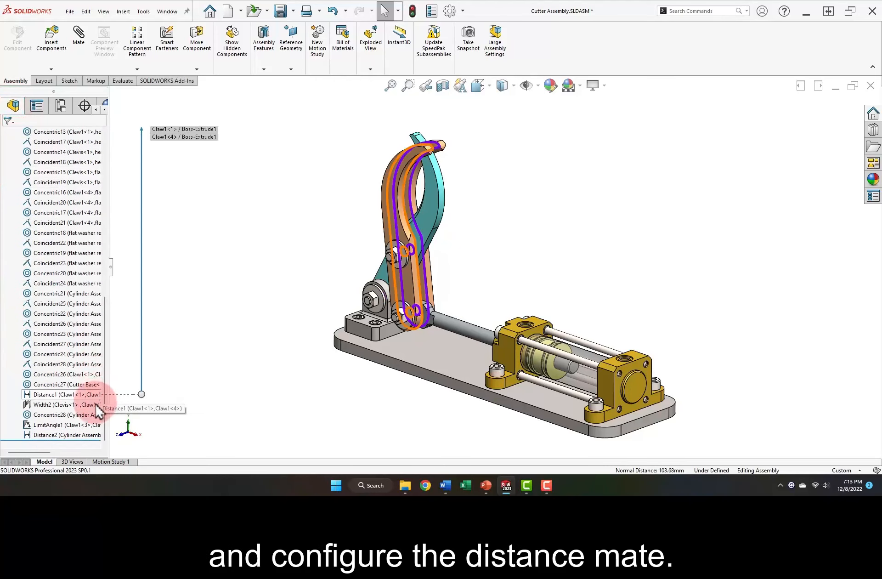
{"action": "left_click", "coordinate": [78, 435]}
{"action": "right_click", "coordinate": [78, 436]}
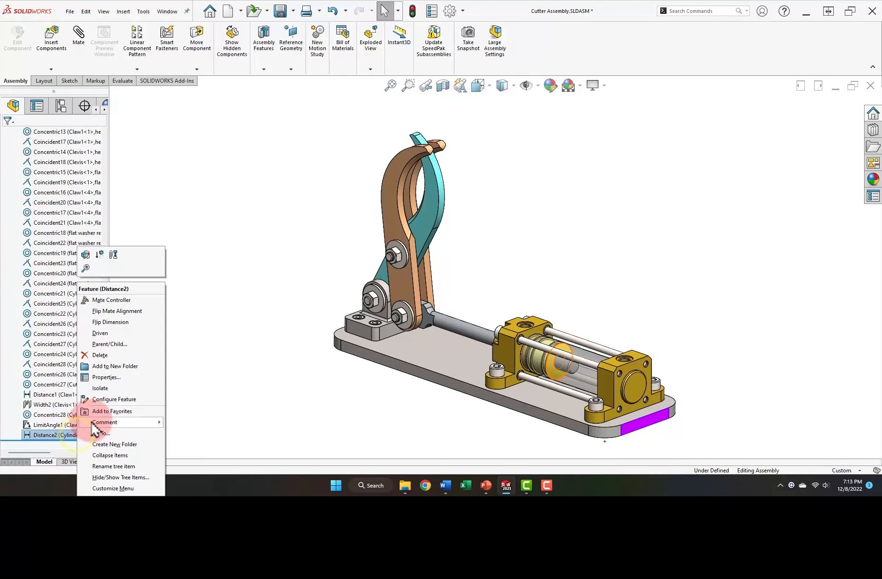
{"action": "left_click", "coordinate": [125, 399]}
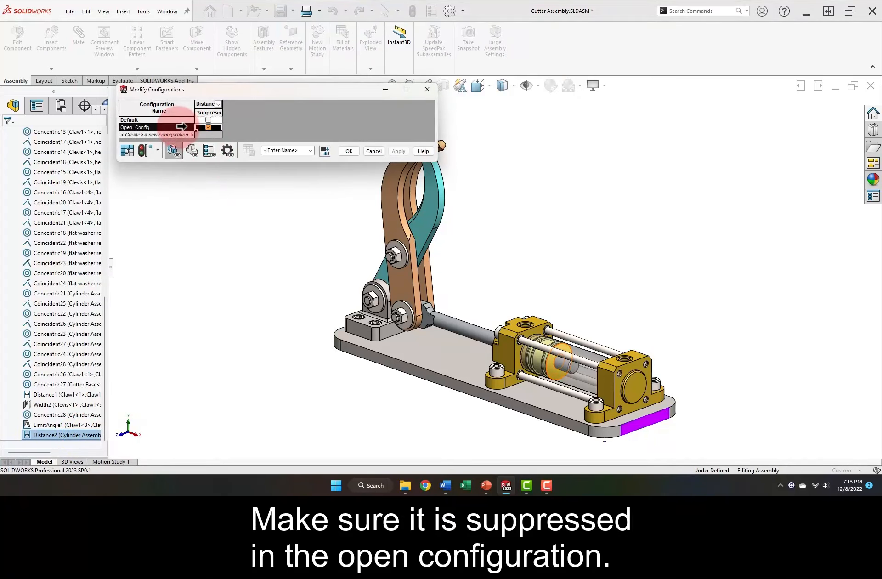
{"action": "left_click", "coordinate": [208, 127]}
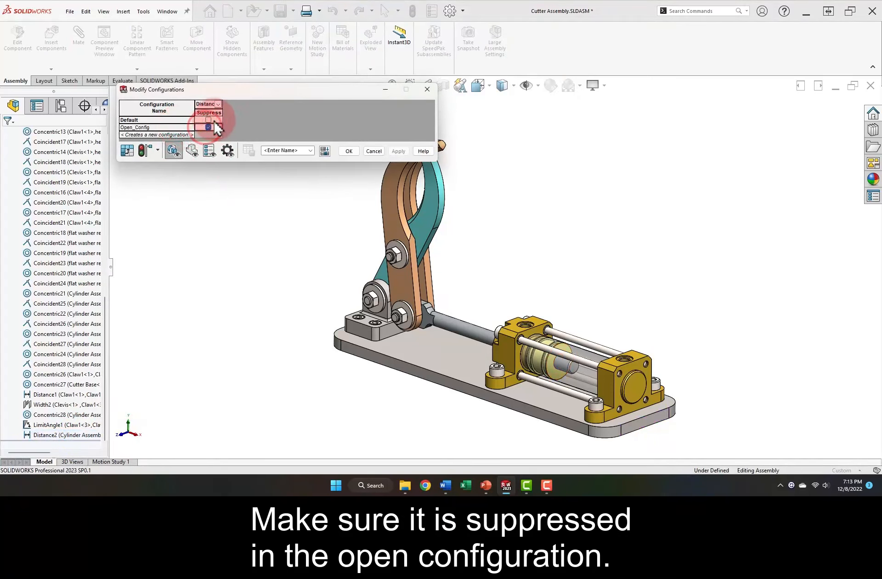
{"action": "left_click", "coordinate": [350, 152]}
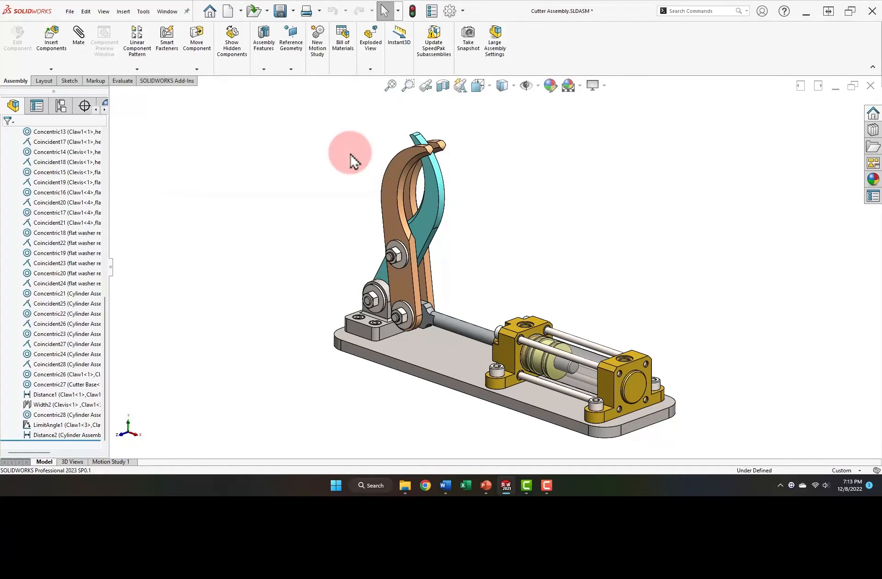
- Activate the Open_Config configuration and add a 42 mm distance mate between the piston's end face and the base plate's end face near the cylinder
{"action": "left_click", "coordinate": [61, 107]}
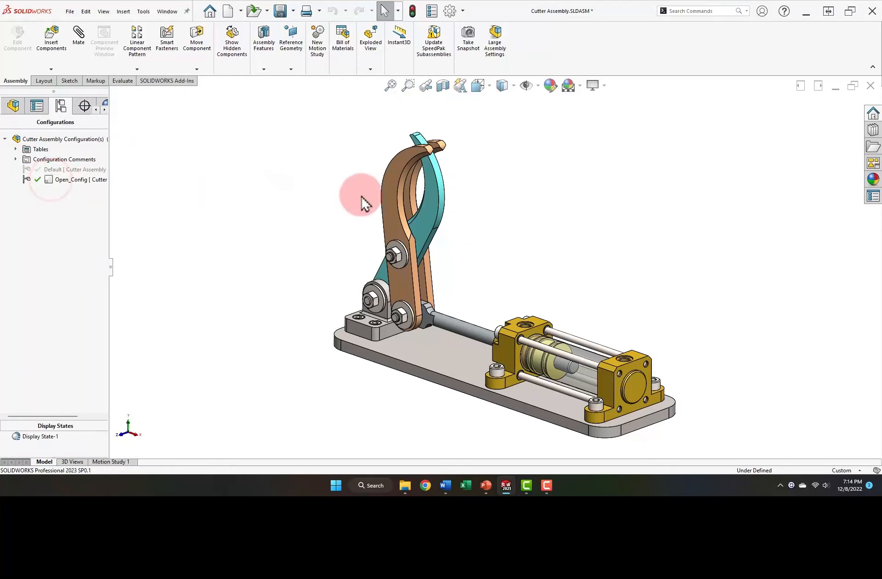
{"action": "left_click", "coordinate": [552, 367]}
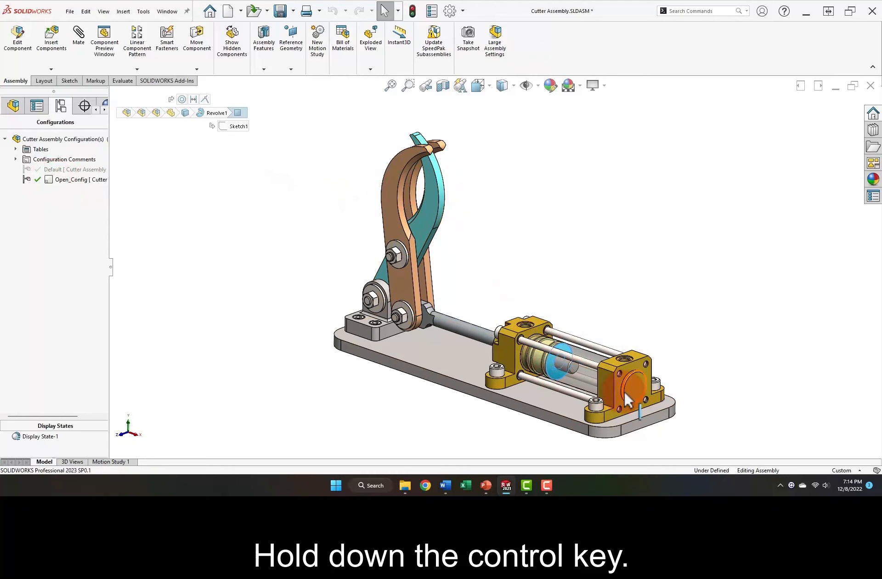
{"action": "left_click", "coordinate": [637, 420], "text": "ctrl"}
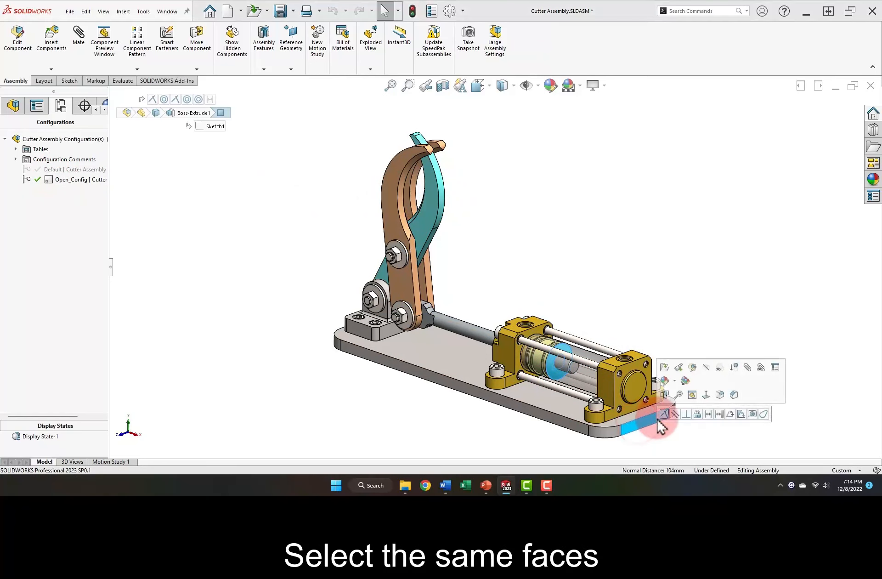
{"action": "left_click", "coordinate": [709, 415]}
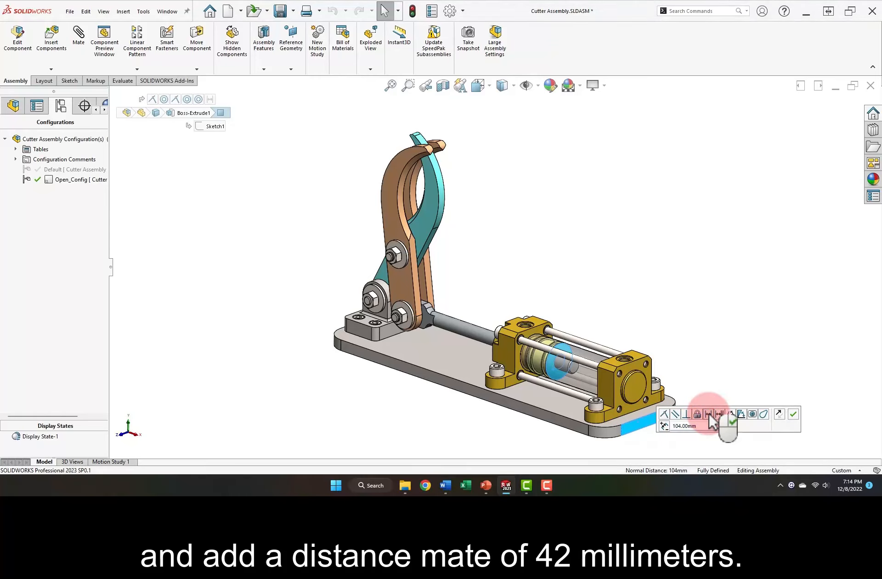
{"action": "left_click", "coordinate": [709, 414]}
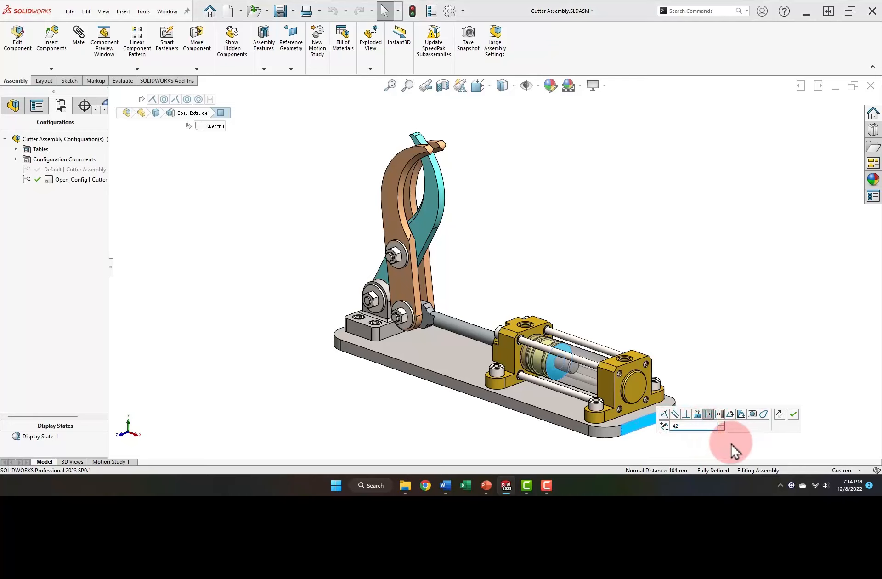
{"action": "right_click", "coordinate": [787, 429]}
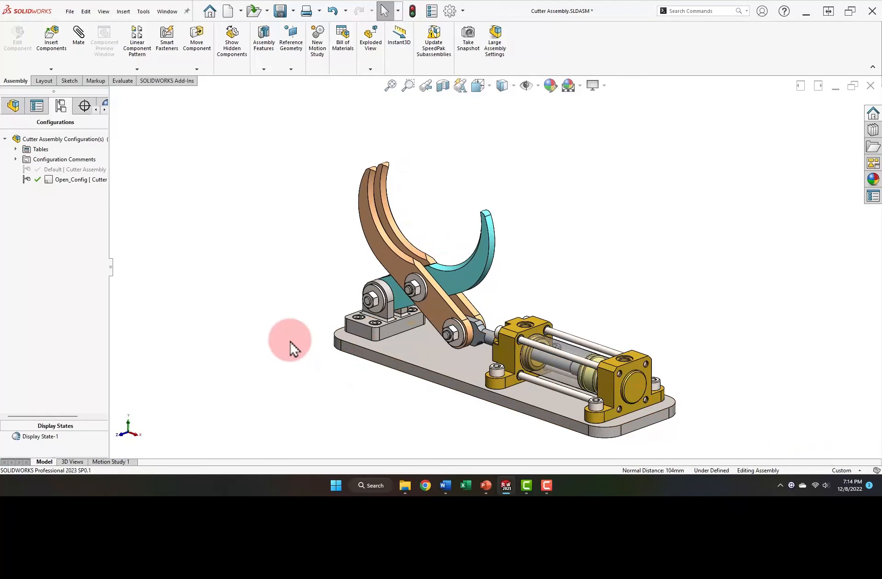
- Configure the new 42 mm distance mate, the last in the assembly's mates, as suppressed in the Default configuration only
{"action": "left_click", "coordinate": [14, 106]}
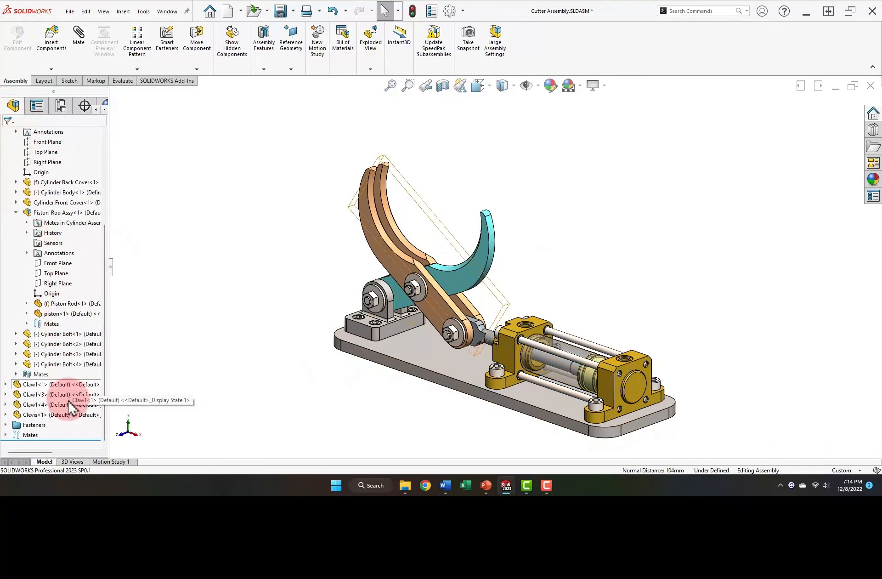
{"action": "left_click", "coordinate": [6, 434]}
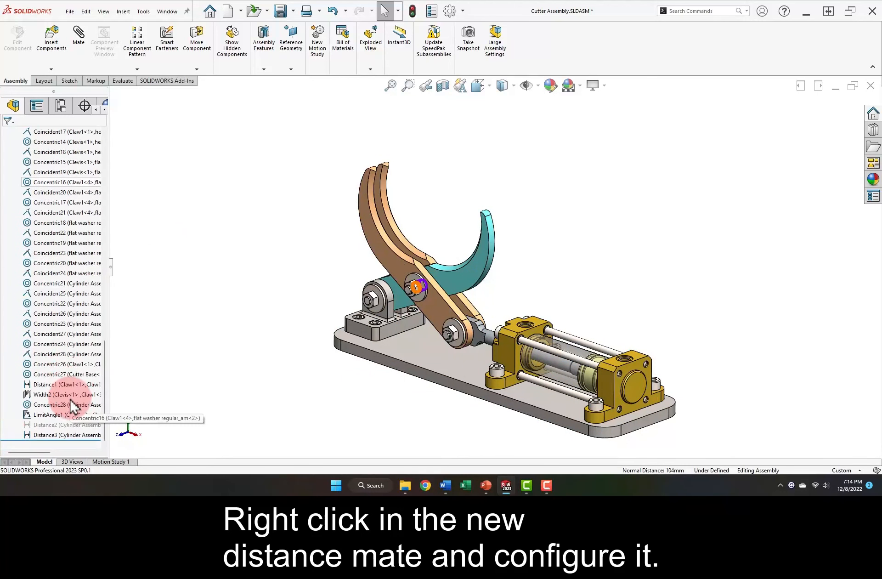
{"action": "right_click", "coordinate": [62, 434]}
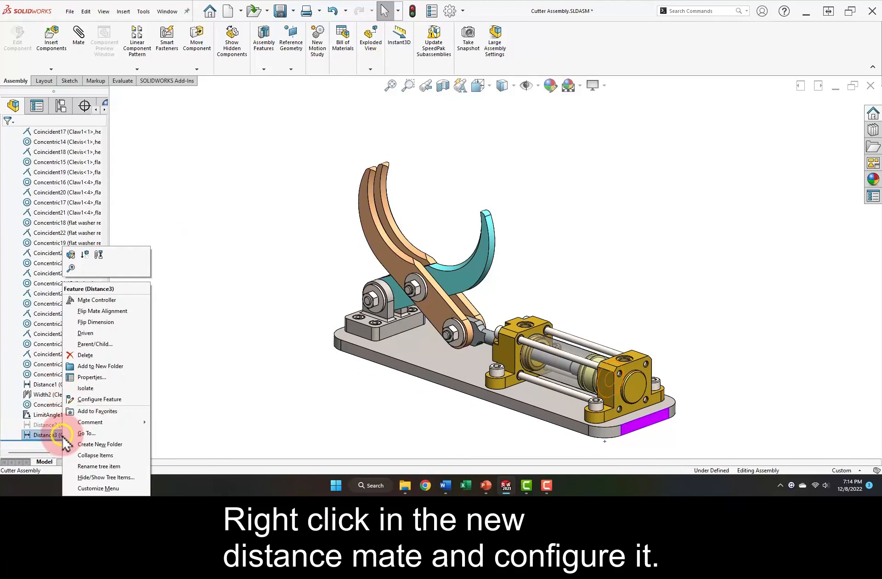
{"action": "left_click", "coordinate": [99, 398]}
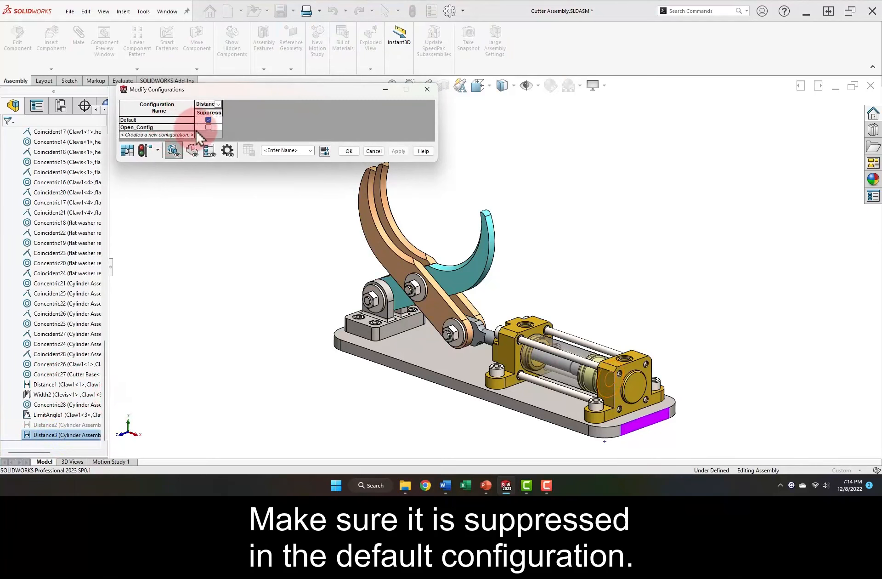
{"action": "left_click", "coordinate": [349, 152]}
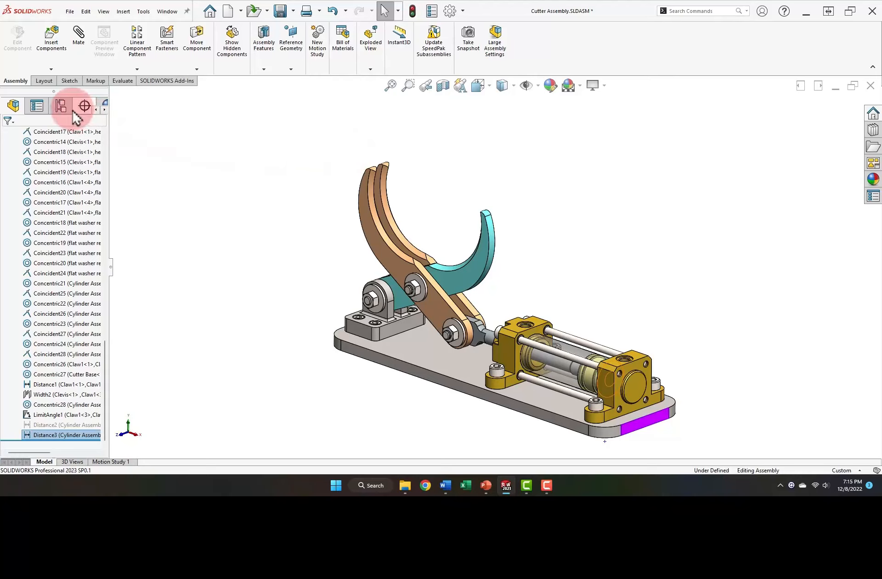
- Rename the assembly's Default configuration as Closed_Config
{"action": "left_click", "coordinate": [64, 108]}
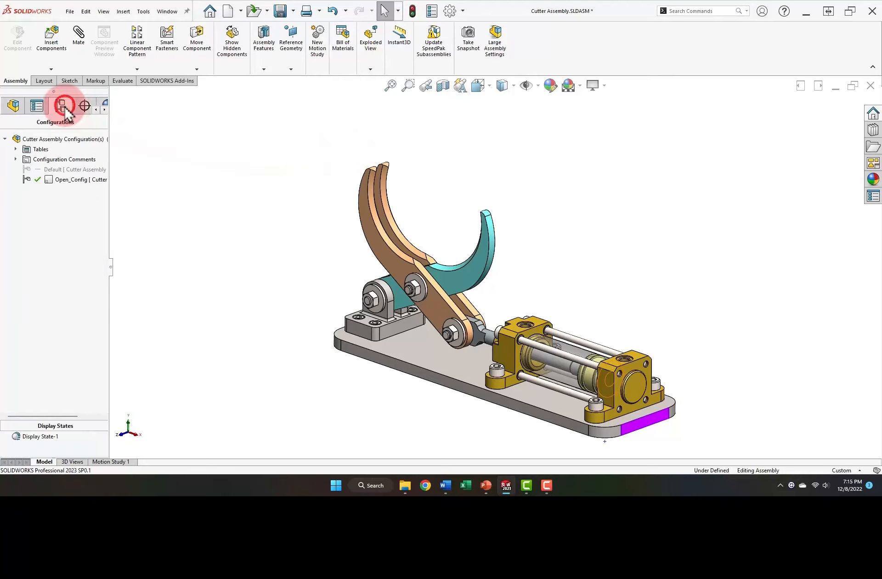
{"action": "left_click", "coordinate": [55, 169]}
{"action": "left_click", "coordinate": [63, 169]}
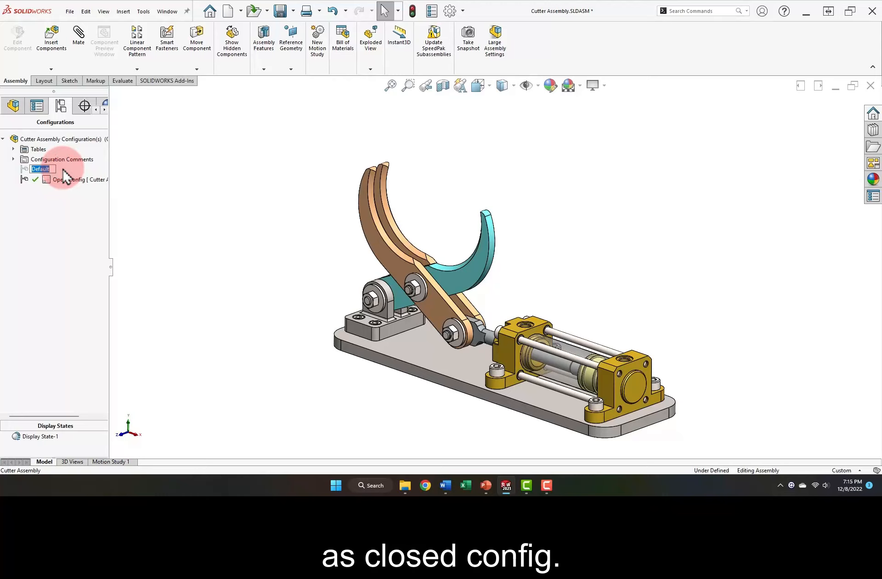
{"action": "type", "text": "Closed_Config"}
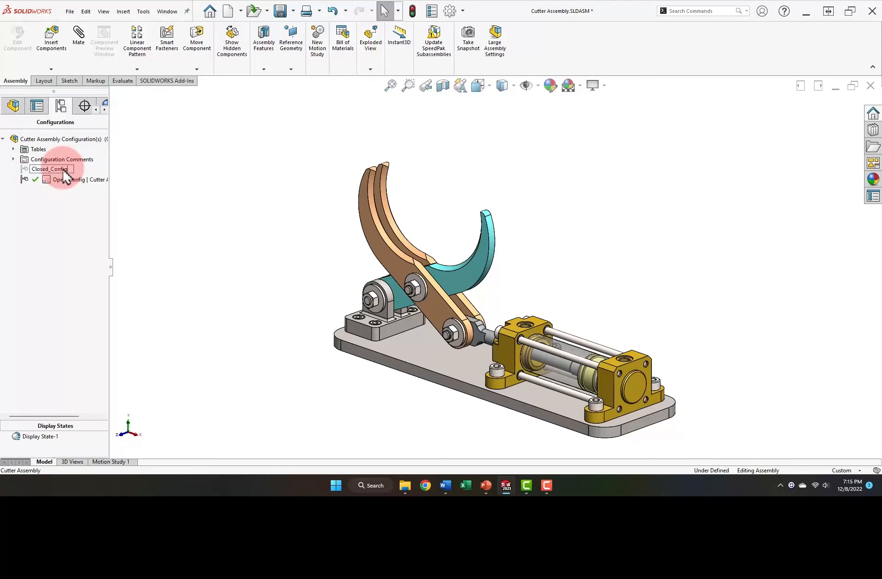
{"action": "key", "text": "Return"}
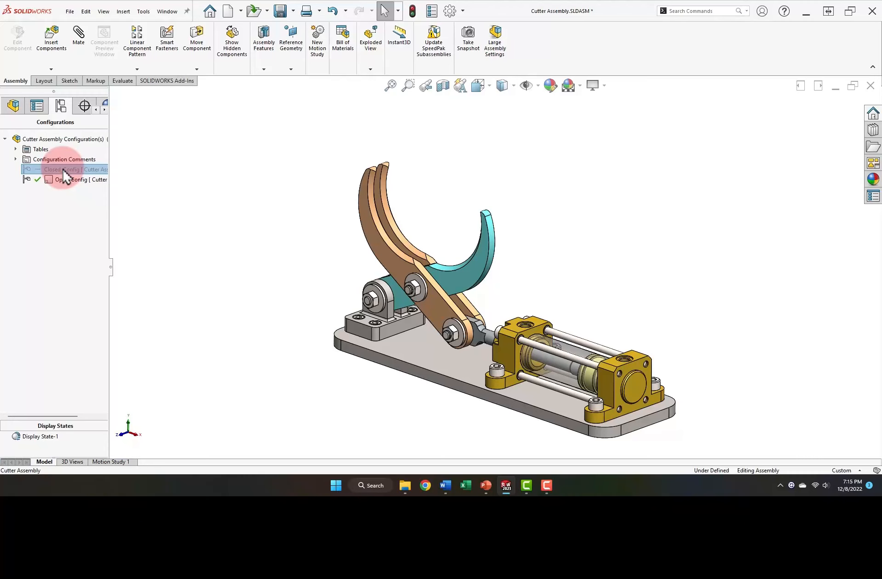
- Add a new configuration named Motion to the Cutter Assembly
{"action": "right_click", "coordinate": [56, 138]}
{"action": "left_click", "coordinate": [85, 157]}
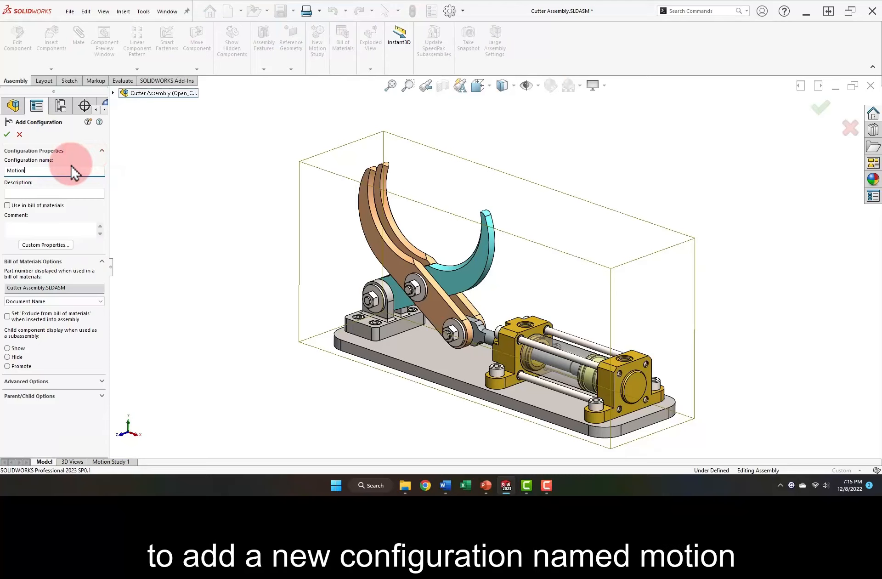
{"action": "left_click", "coordinate": [7, 134]}
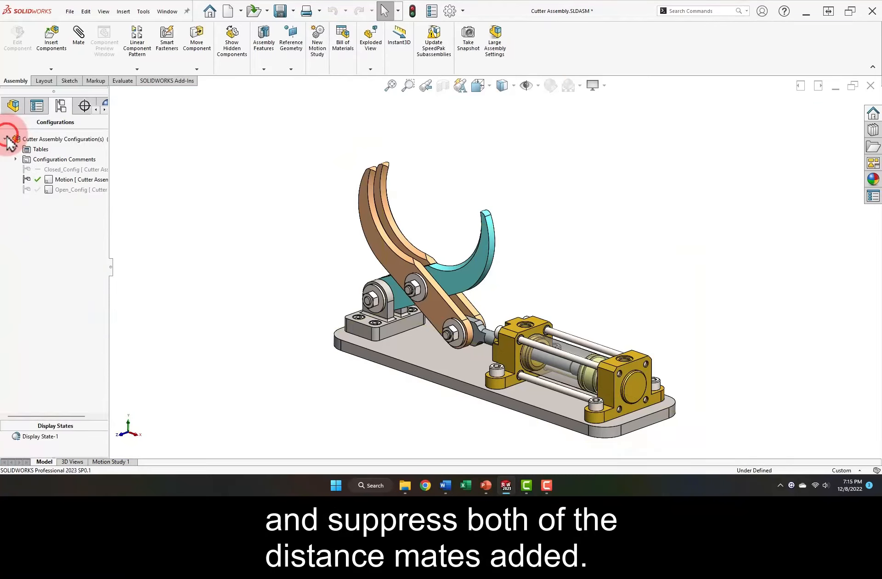
{"action": "left_click", "coordinate": [64, 188]}
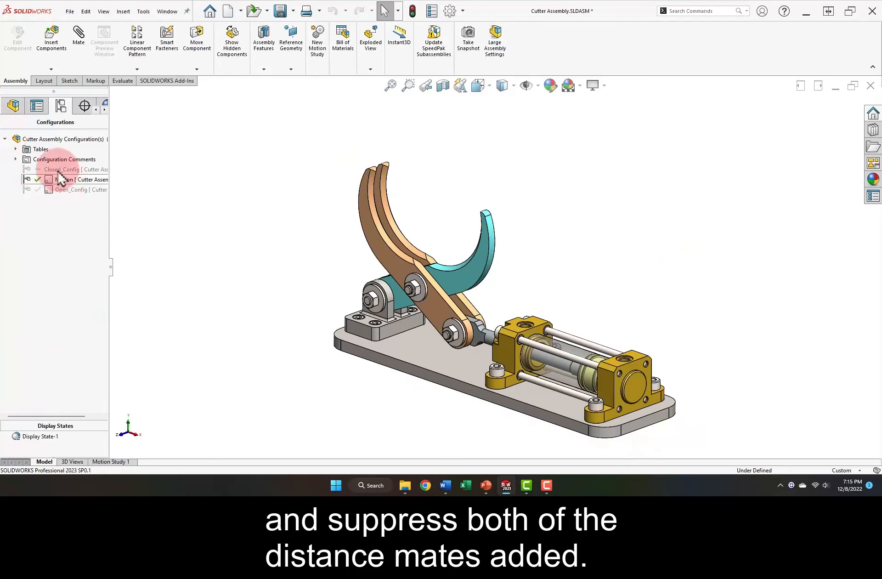
- Suppress the 42 mm piston-to-base distance mate, the last in the assembly's mates, in the Motion configuration
{"action": "left_click", "coordinate": [14, 107]}
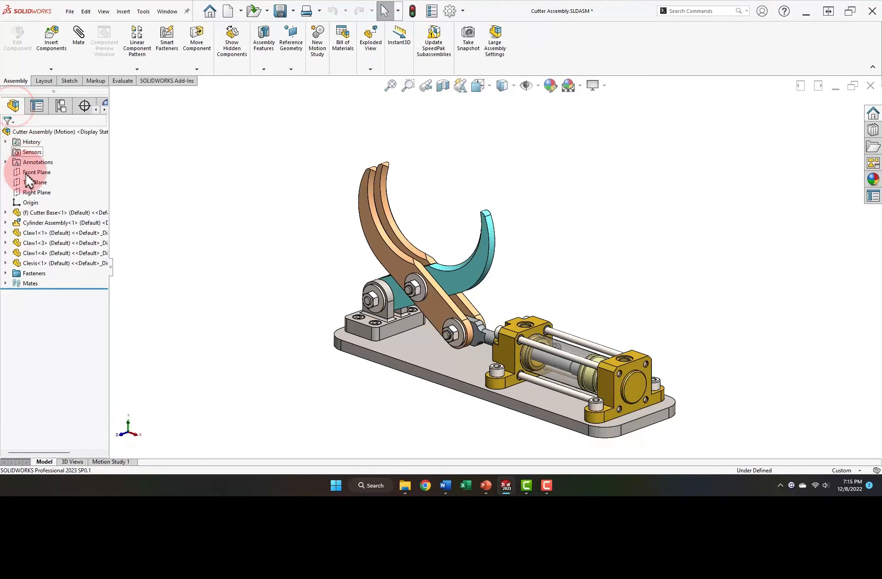
{"action": "left_click", "coordinate": [7, 284]}
{"action": "left_click_drag", "start_coordinate": [105, 277], "coordinate": [107, 392]}
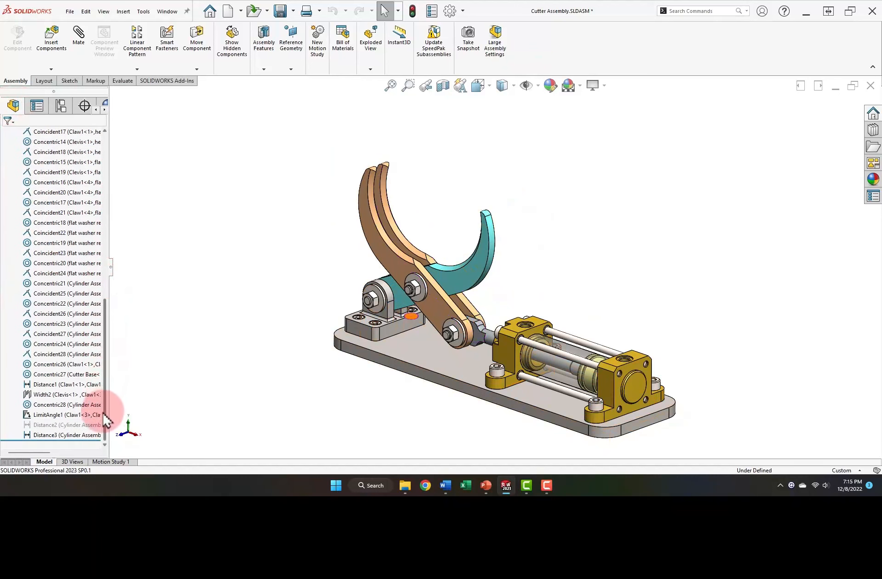
{"action": "left_click", "coordinate": [87, 435]}
{"action": "right_click", "coordinate": [85, 435]}
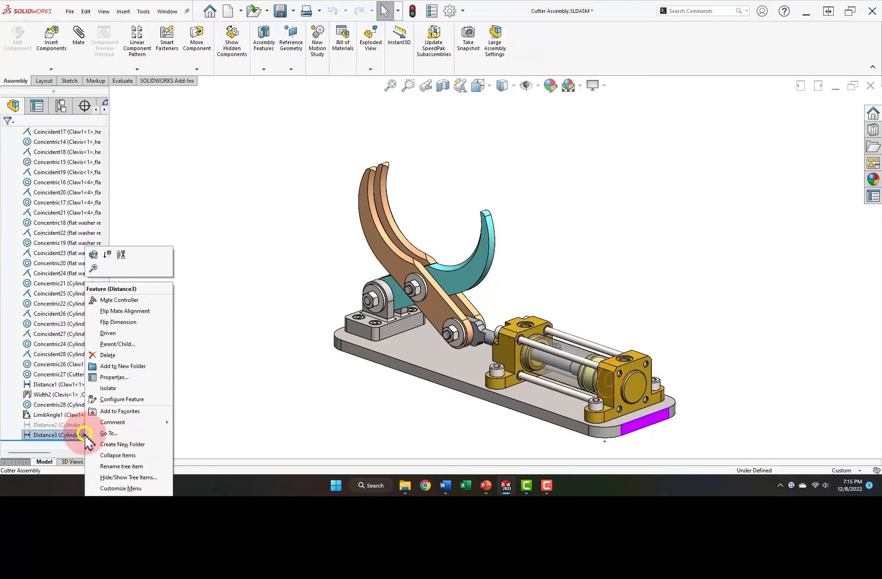
{"action": "left_click", "coordinate": [107, 255]}
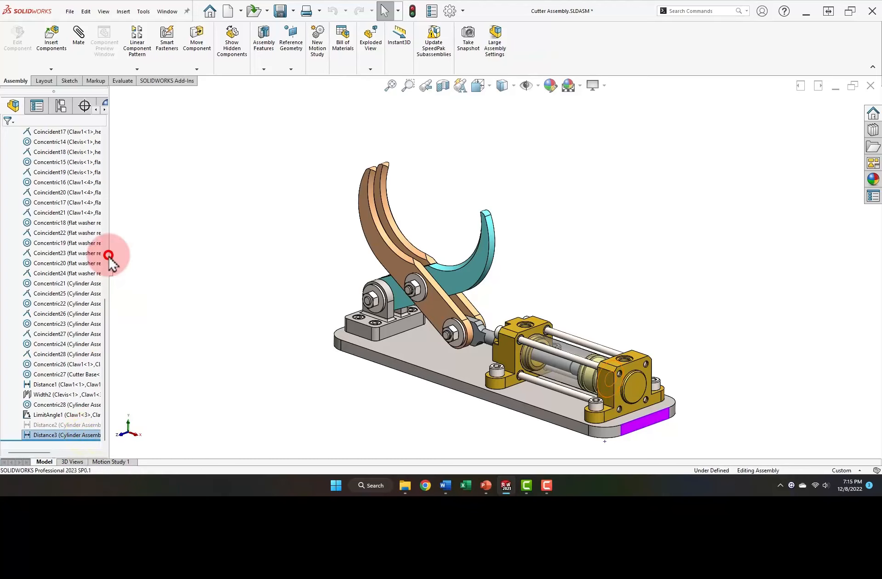
- Activate Closed_Config, Open_Config and Motion in turn, testing whether the claw can be moved in Open_Config and Motion
{"action": "left_click", "coordinate": [61, 105]}
{"action": "double_click", "coordinate": [61, 168]}
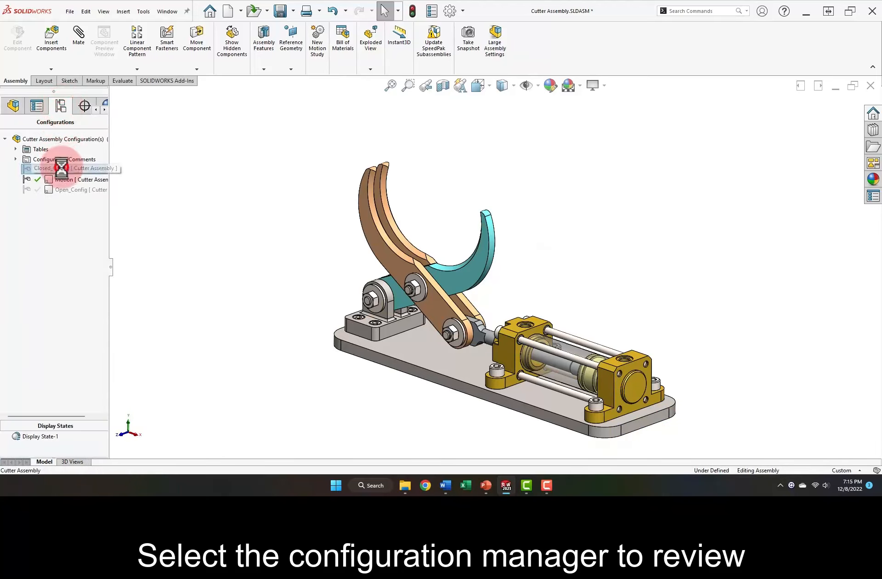
{"action": "double_click", "coordinate": [62, 190]}
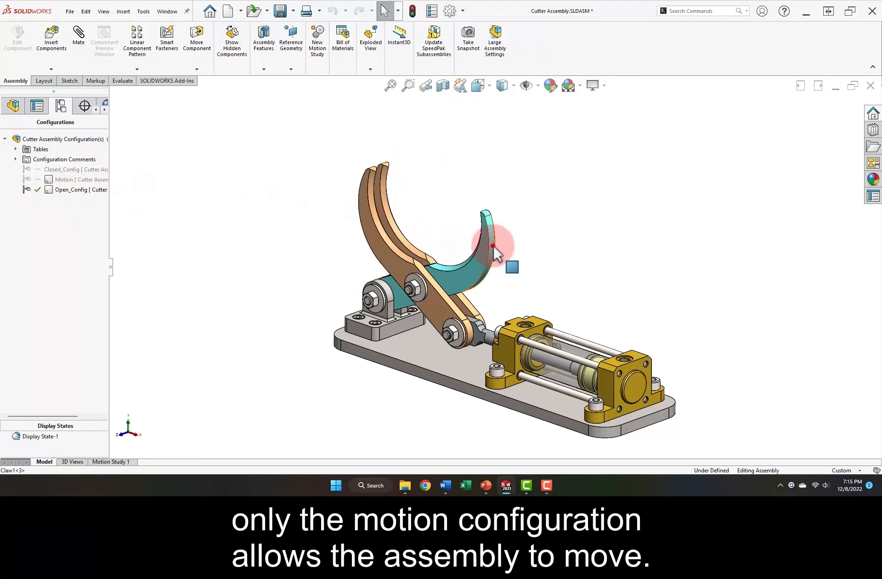
{"action": "left_click_drag", "start_coordinate": [494, 247], "coordinate": [477, 224]}
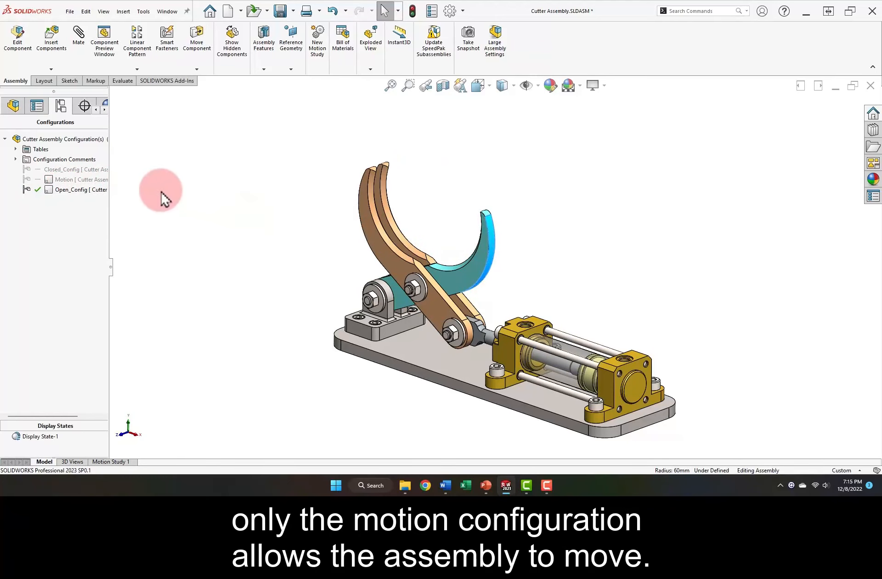
{"action": "double_click", "coordinate": [90, 180]}
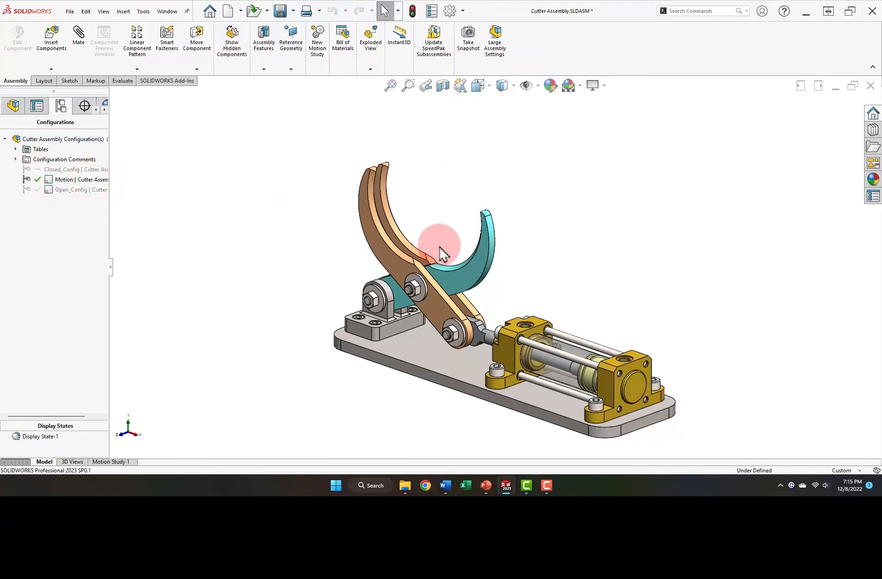
{"action": "left_click_drag", "start_coordinate": [481, 248], "coordinate": [490, 290]}
{"action": "left_click", "coordinate": [540, 272]}
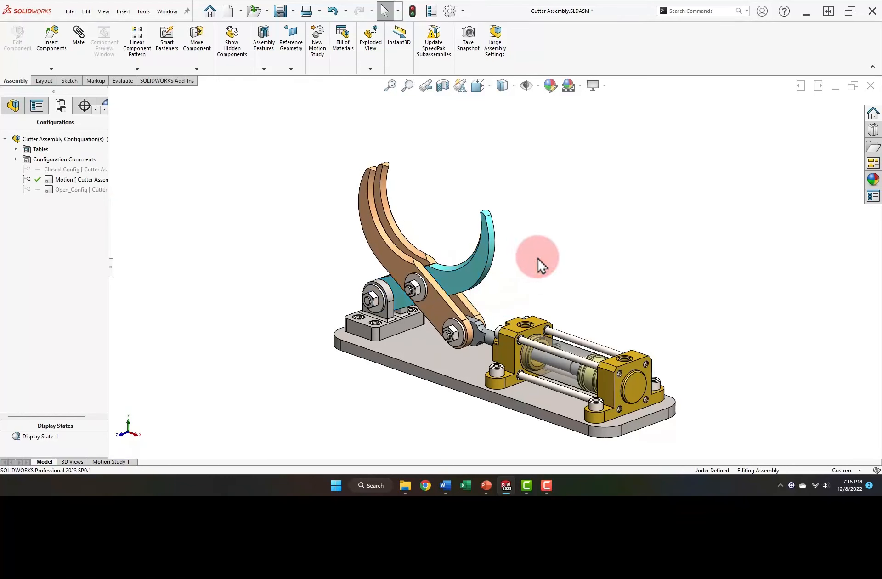
- Switch to the Cutter Assembly drawing and insert an indented bill of materials for the front view, placed at the sheet's top edge
{"action": "left_click", "coordinate": [166, 12]}
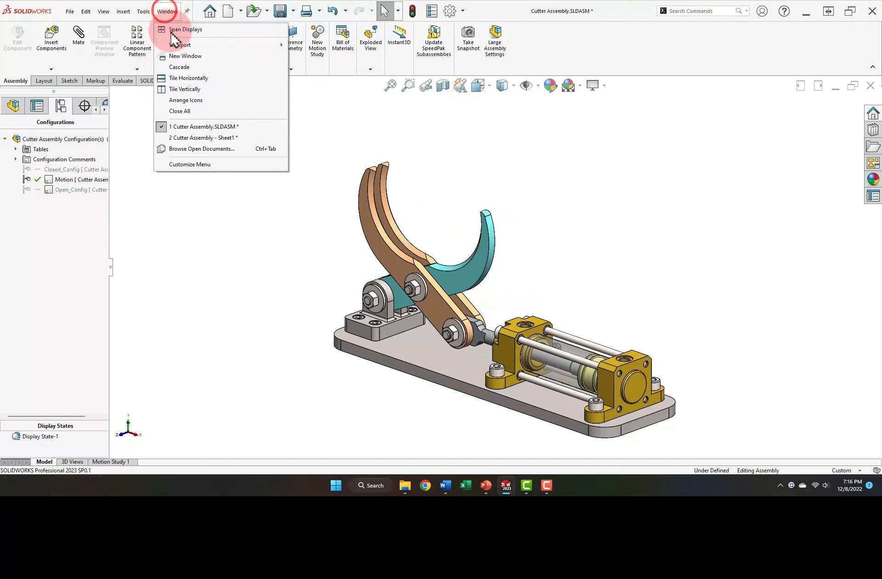
{"action": "left_click", "coordinate": [215, 138]}
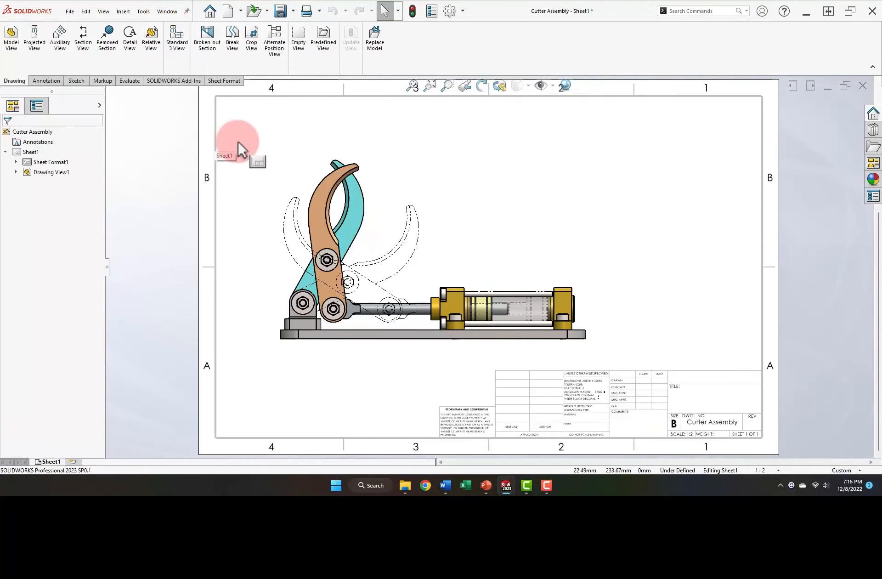
{"action": "left_click", "coordinate": [394, 171]}
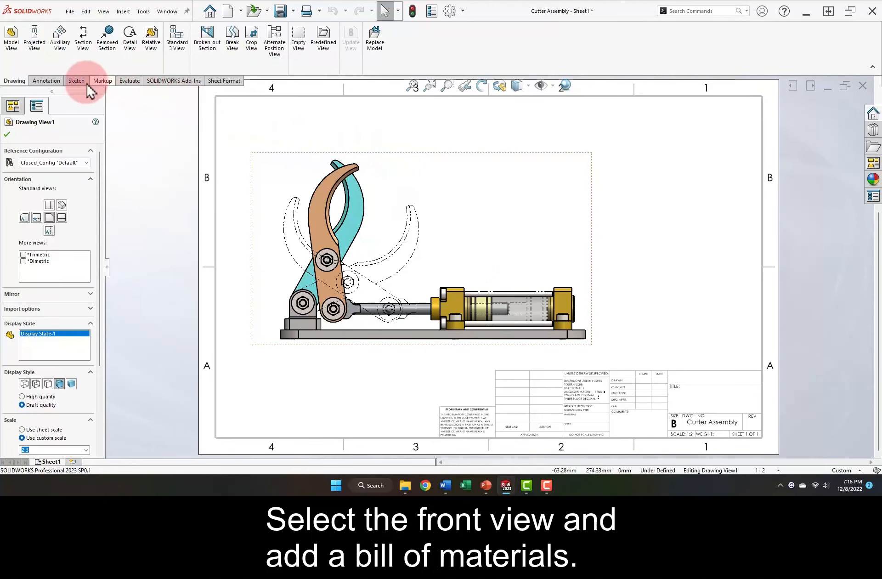
{"action": "left_click", "coordinate": [56, 81]}
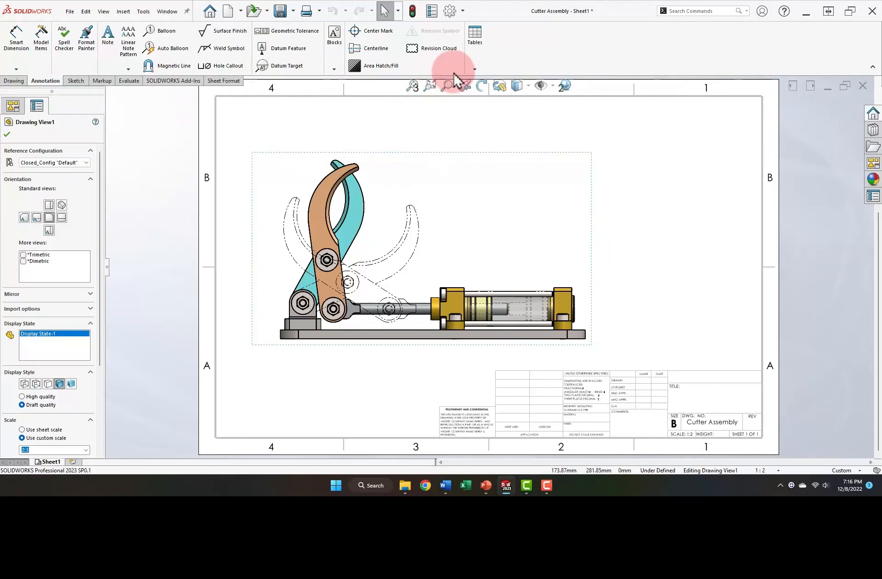
{"action": "left_click", "coordinate": [475, 69]}
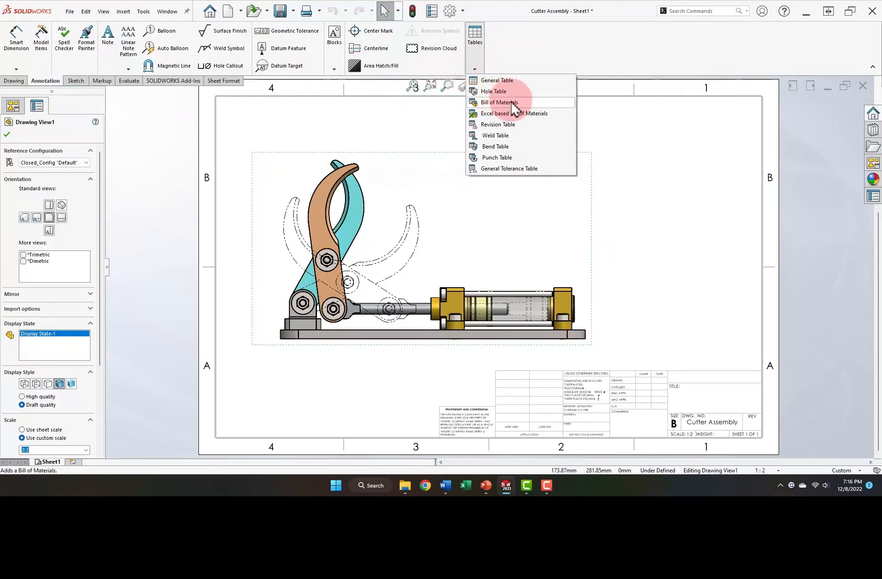
{"action": "left_click", "coordinate": [514, 103]}
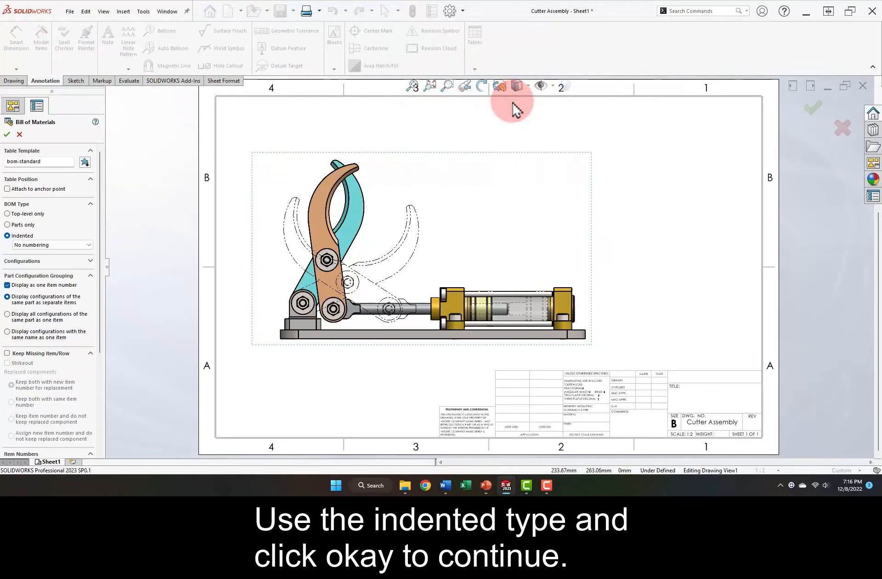
{"action": "left_click", "coordinate": [27, 223]}
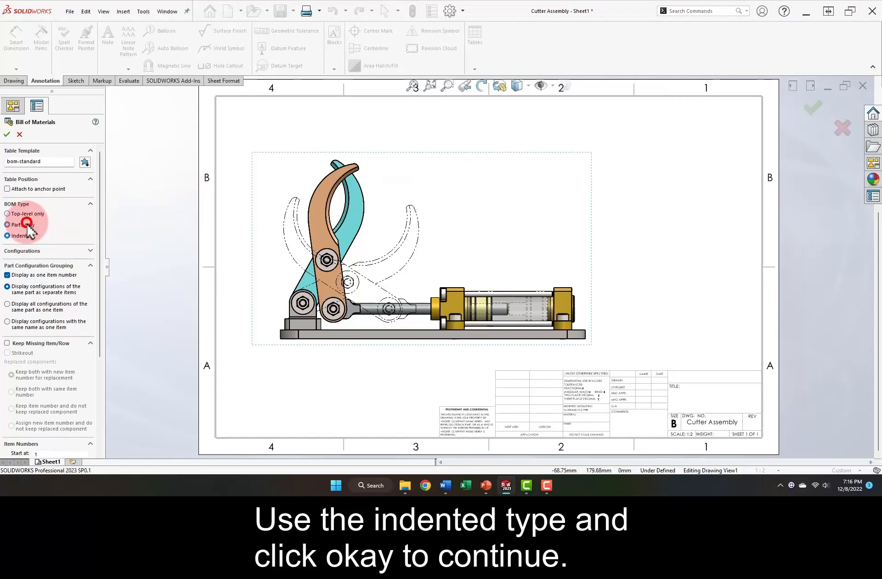
{"action": "left_click", "coordinate": [26, 236]}
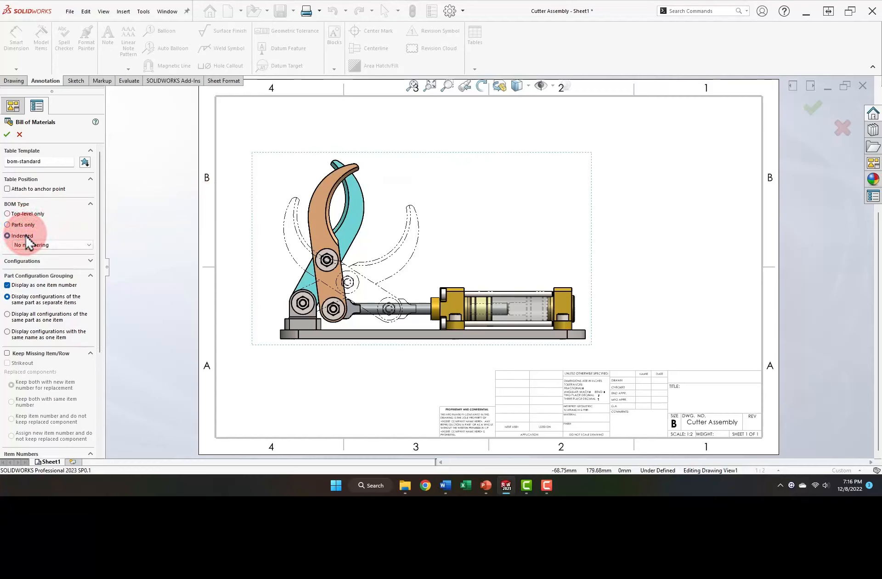
{"action": "left_click", "coordinate": [6, 134]}
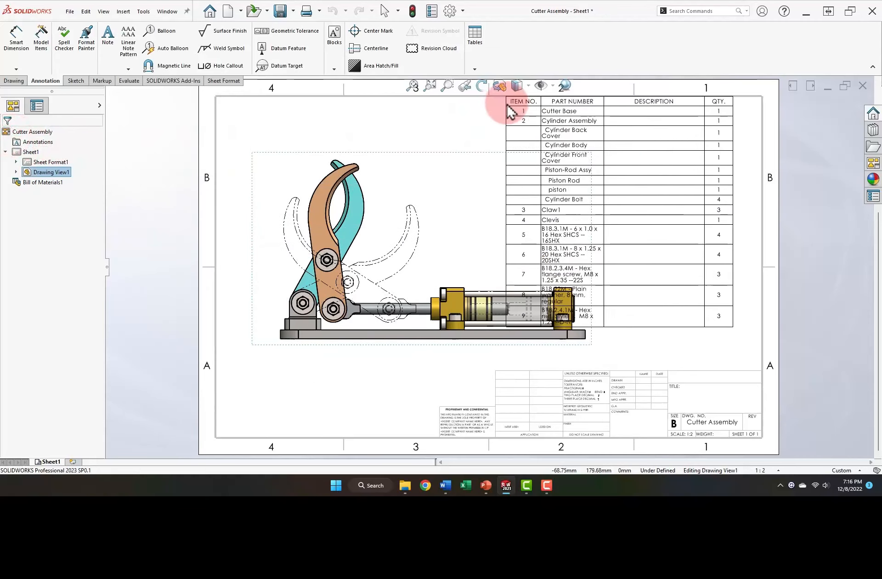
{"action": "left_click", "coordinate": [507, 103]}
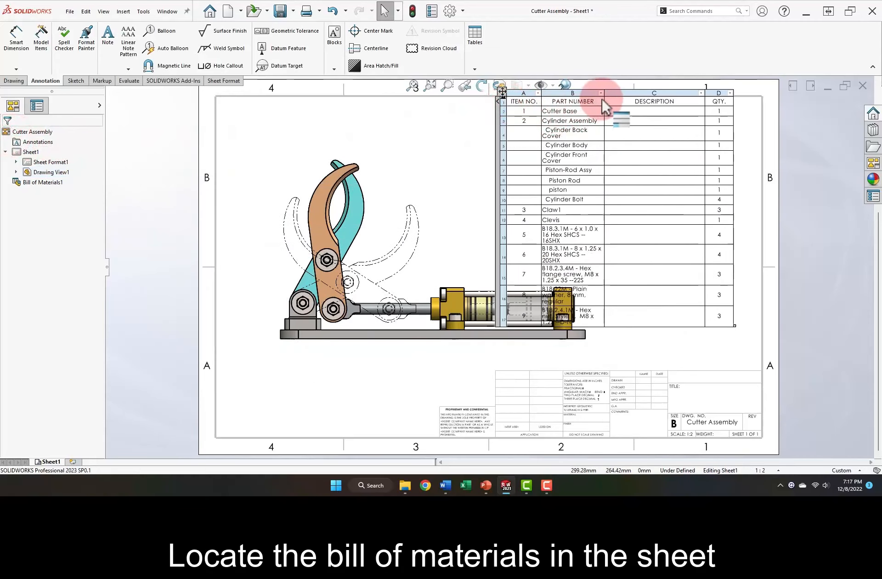
- Widen the bill of materials' PART NUMBER column until each name fits on one line, and reduce the row heights to compact the table
{"action": "left_click_drag", "start_coordinate": [604, 95], "coordinate": [700, 96]}
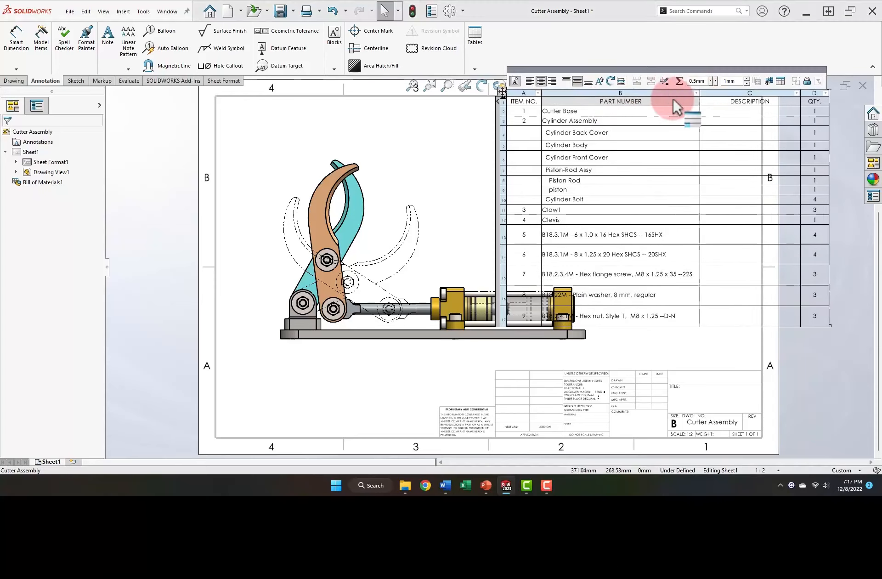
{"action": "left_click", "coordinate": [501, 87]}
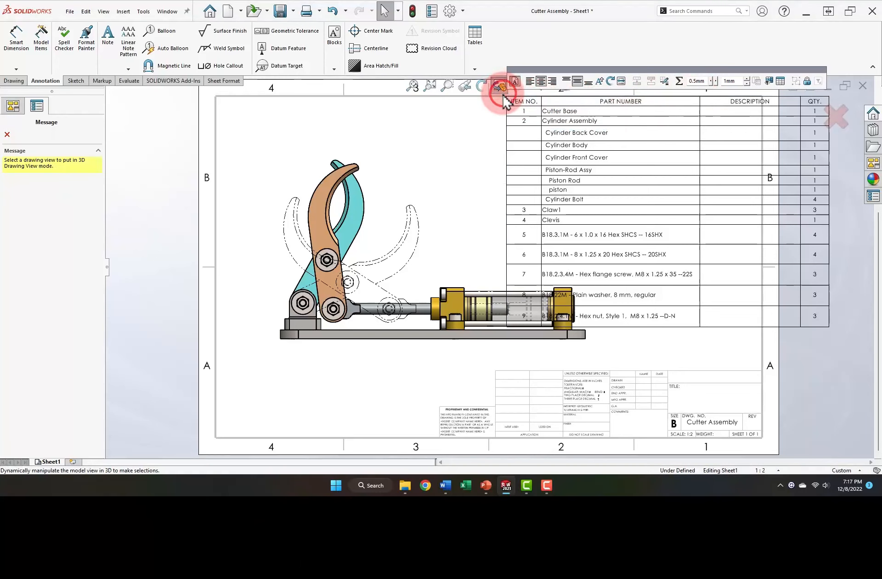
{"action": "left_click", "coordinate": [502, 96]}
{"action": "left_click", "coordinate": [502, 93]}
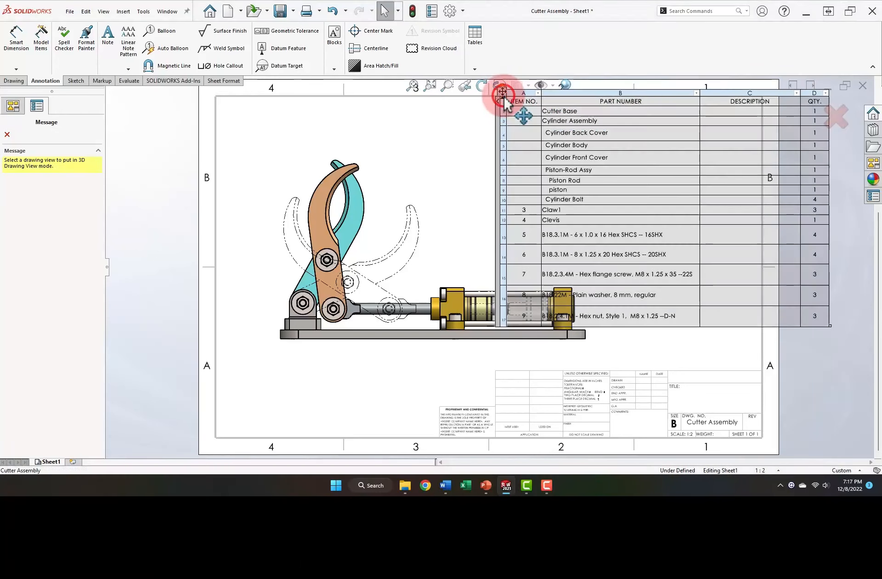
{"action": "left_click_drag", "start_coordinate": [504, 117], "coordinate": [504, 148]}
{"action": "left_click", "coordinate": [502, 93]}
{"action": "left_click_drag", "start_coordinate": [503, 198], "coordinate": [509, 244]}
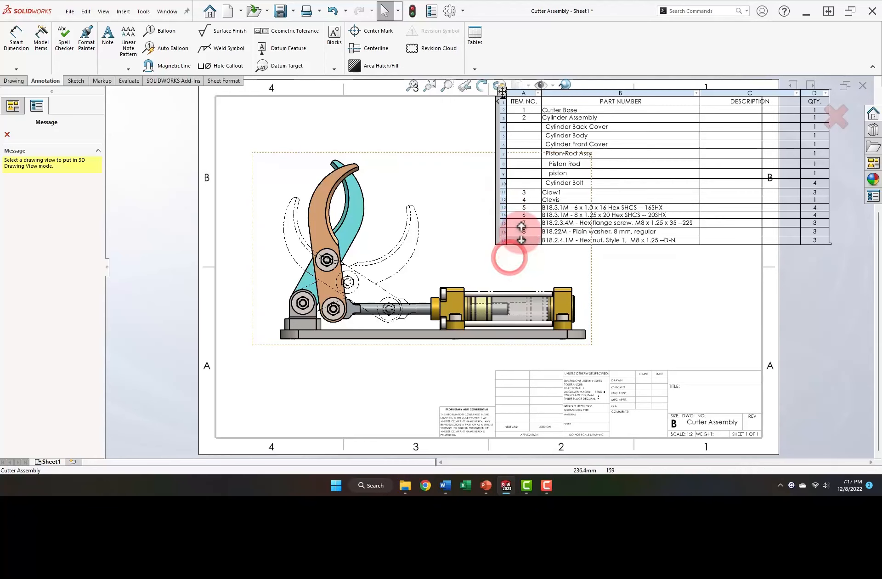
- Move the bill of materials into the sheet border's upper-right corner and shift the front view slightly down
{"action": "scroll", "coordinate": [546, 99], "scroll_direction": "down", "scroll_amount": 2}
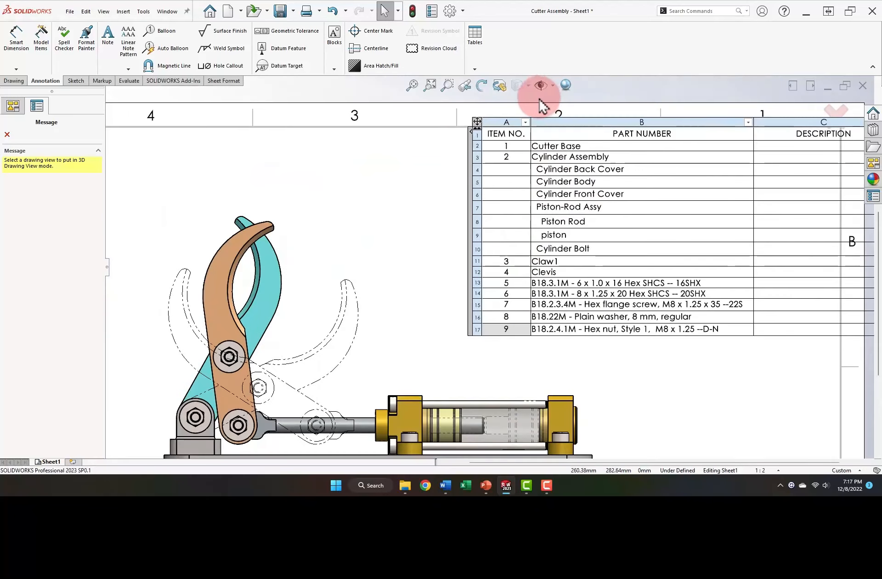
{"action": "left_click_drag", "start_coordinate": [477, 130], "coordinate": [382, 131]}
{"action": "left_click", "coordinate": [342, 122]}
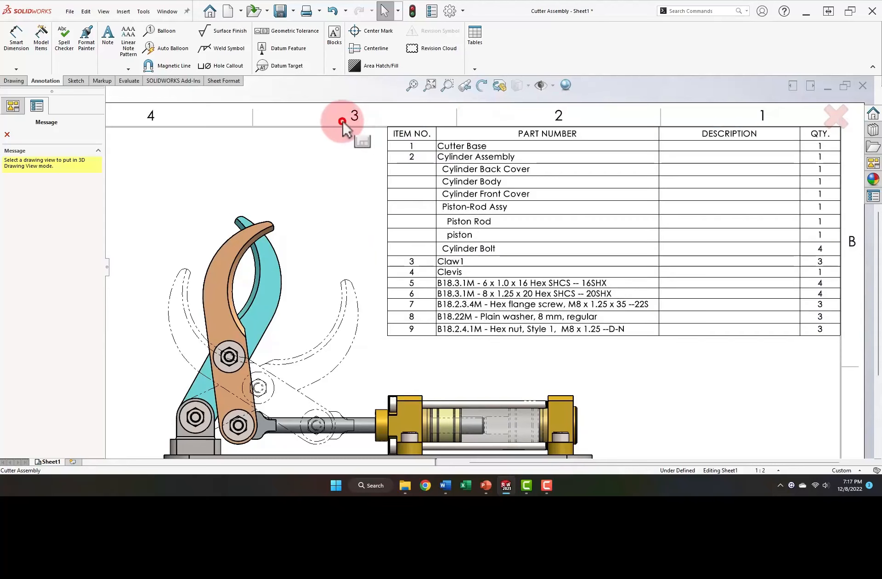
{"action": "left_click", "coordinate": [412, 85]}
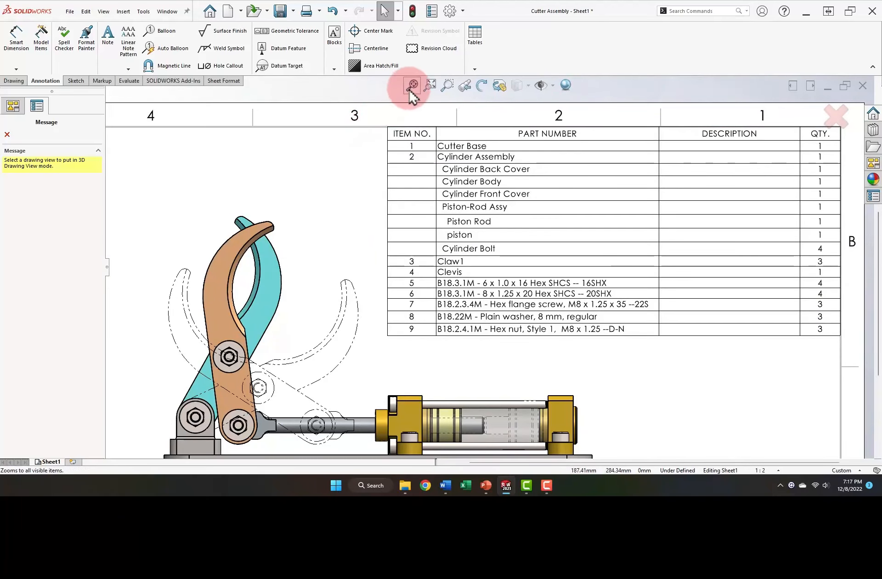
{"action": "left_click", "coordinate": [379, 153]}
{"action": "left_click_drag", "start_coordinate": [378, 153], "coordinate": [376, 160]}
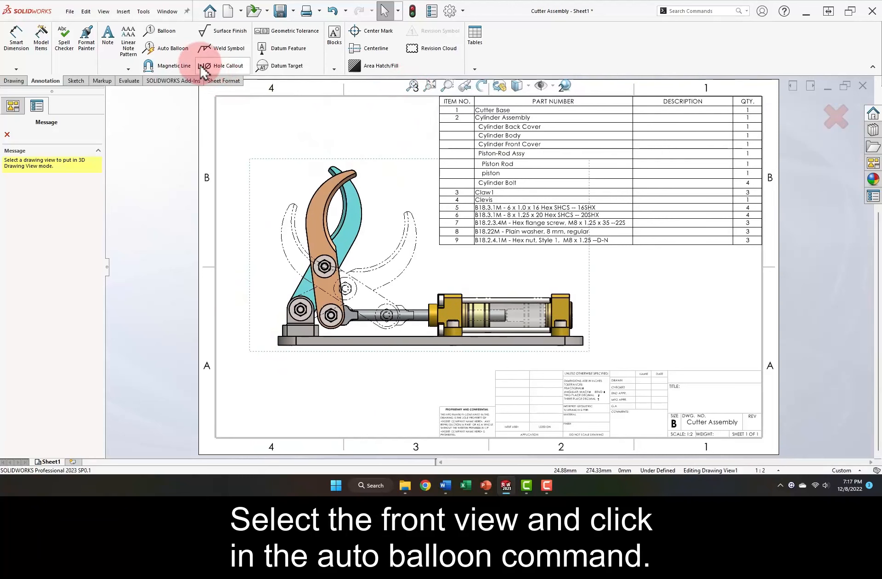
- Add auto balloons to the front view in the Circular Split Line style, with item number above and quantity below
{"action": "left_click", "coordinate": [182, 49]}
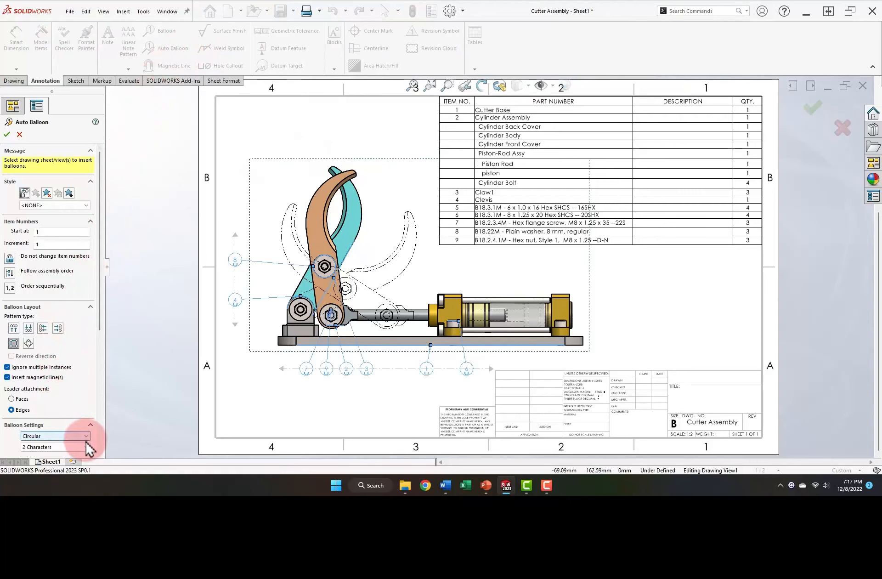
{"action": "scroll", "coordinate": [104, 322], "scroll_direction": "down", "scroll_amount": 5}
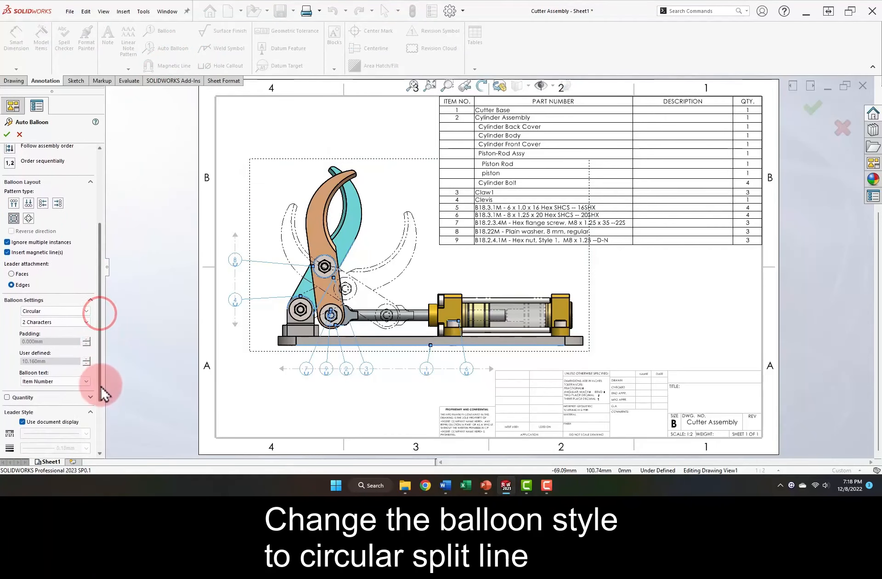
{"action": "left_click", "coordinate": [85, 307]}
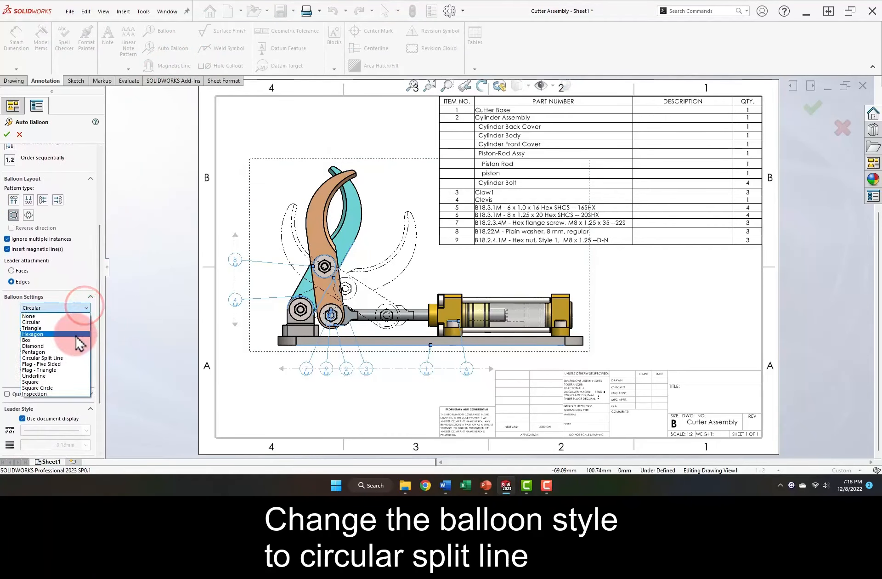
{"action": "left_click", "coordinate": [76, 359]}
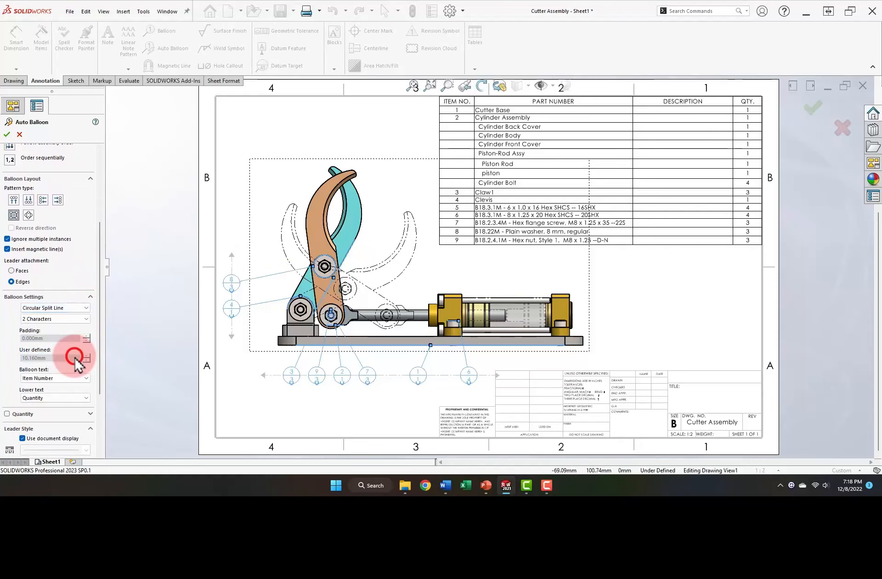
{"action": "left_click", "coordinate": [6, 134]}
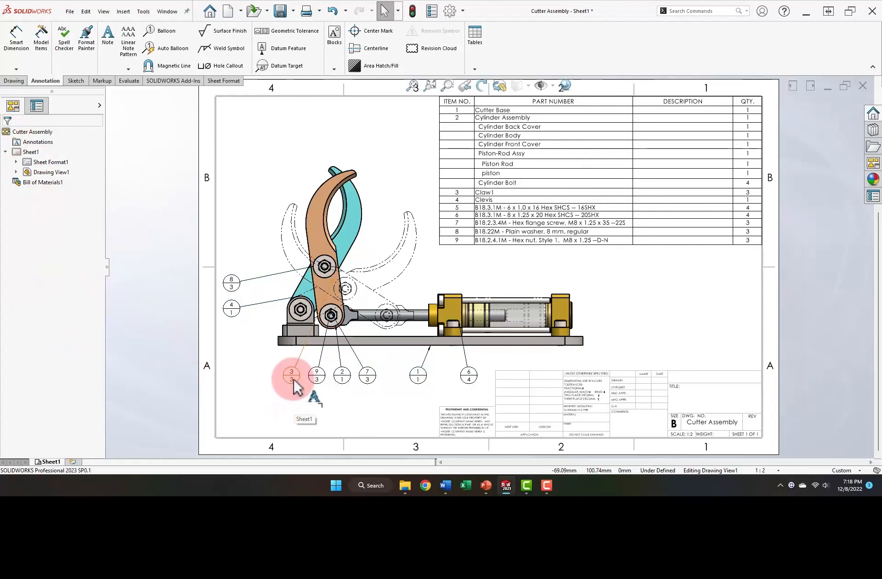
- Move the item 3 balloon to the upper right of the claws and attach its leader to the teal claw's outer edge
{"action": "mouse_move", "coordinate": [293, 376]}
{"action": "left_mouse_down"}
{"action": "mouse_move", "coordinate": [408, 230]}
{"action": "mouse_move", "coordinate": [405, 168]}
{"action": "left_mouse_up"}
{"action": "left_click_drag", "start_coordinate": [336, 281], "coordinate": [364, 215]}
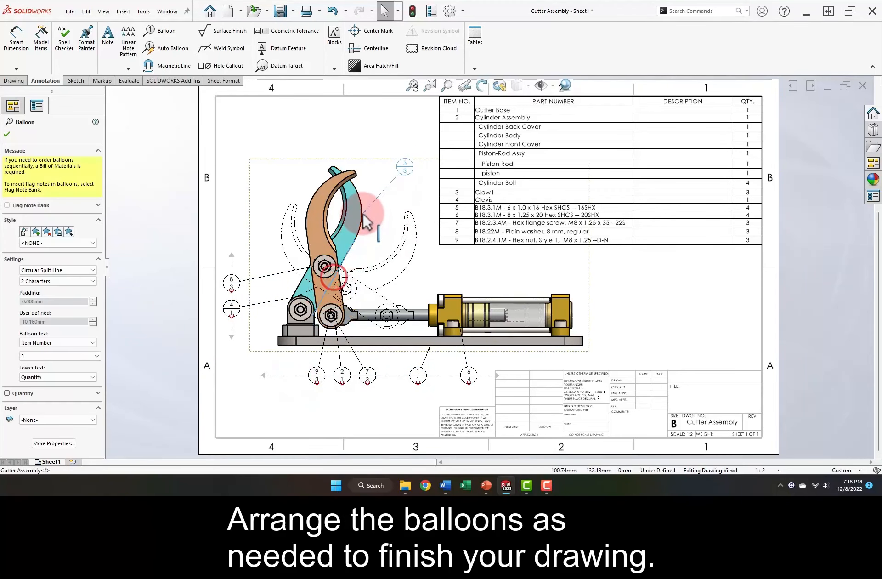
{"action": "left_click", "coordinate": [635, 327]}
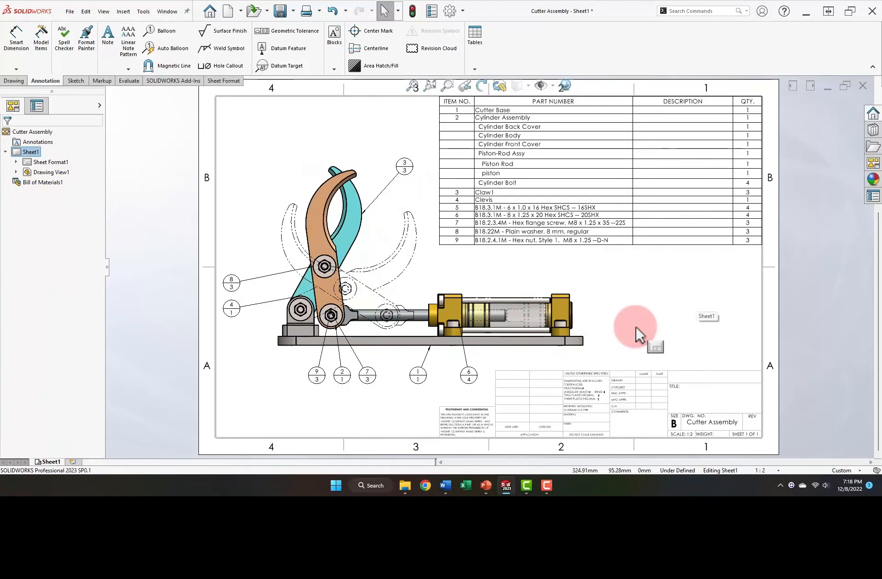